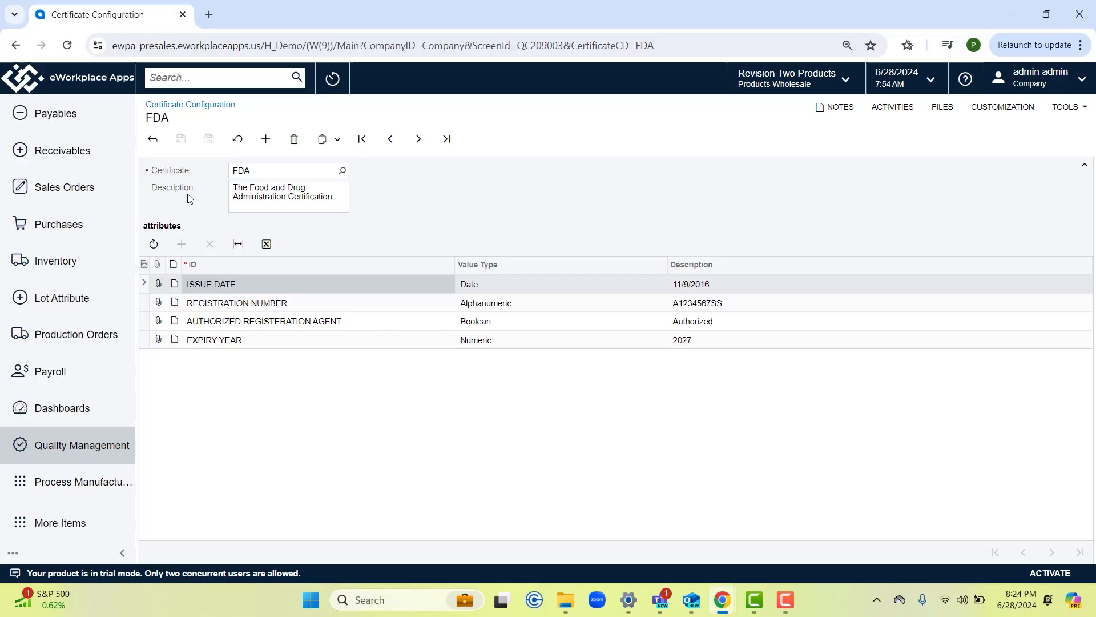
Search for the Vendors list and open the record of vendor AASERVICES
click(185, 80)
text(vendor)
click(205, 307)
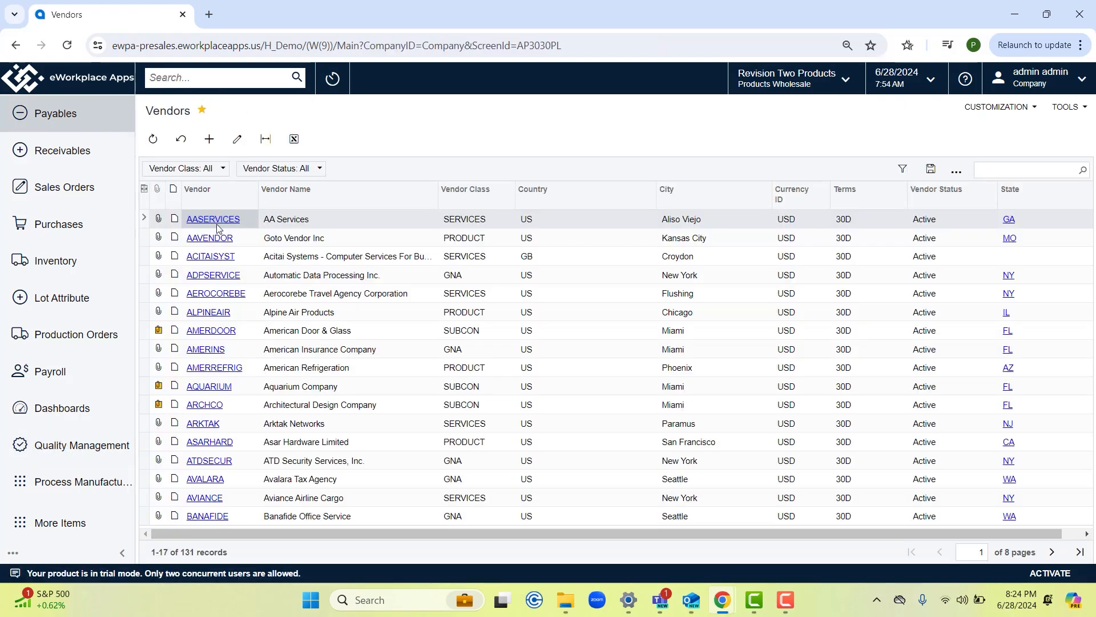
click(213, 218)
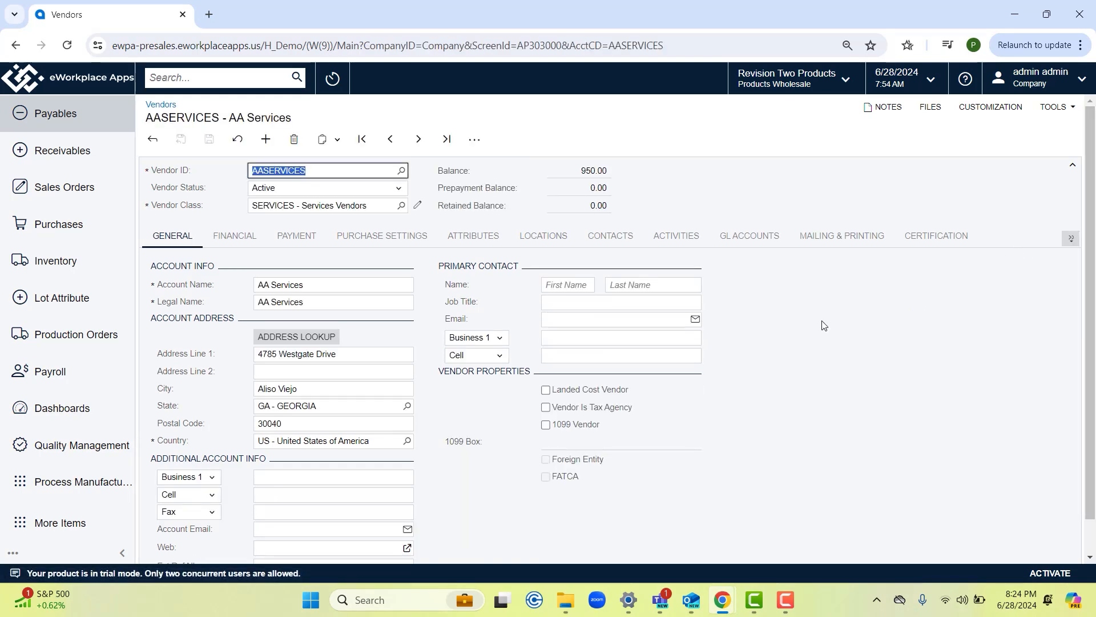
Review the certification settings of vendor AASERVICES and examine the attributes of its FDA certificate
click(925, 236)
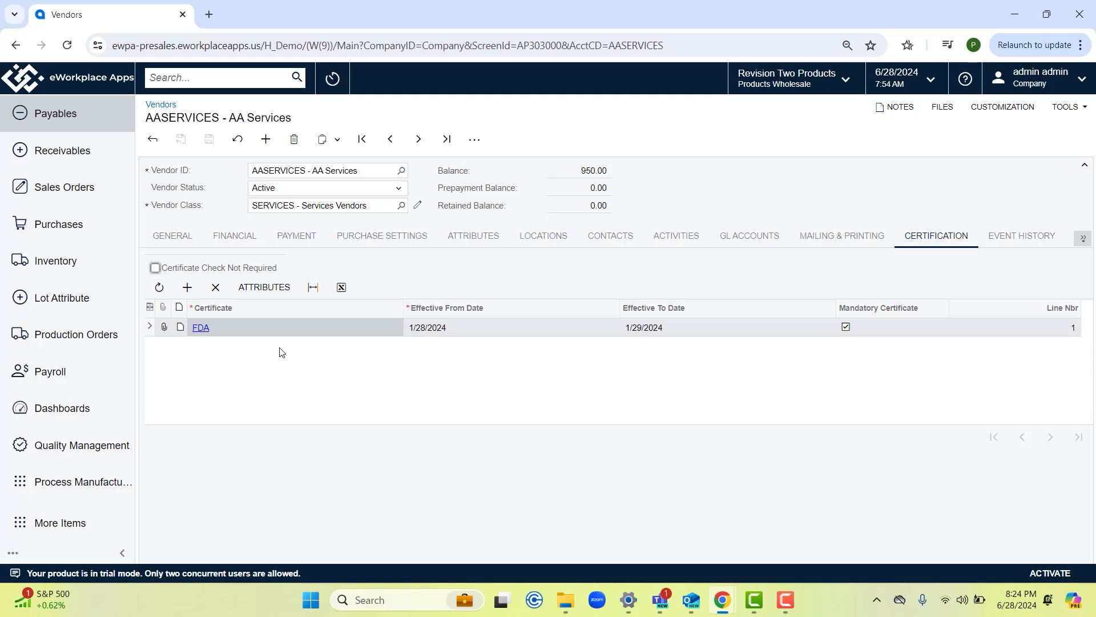
click(264, 287)
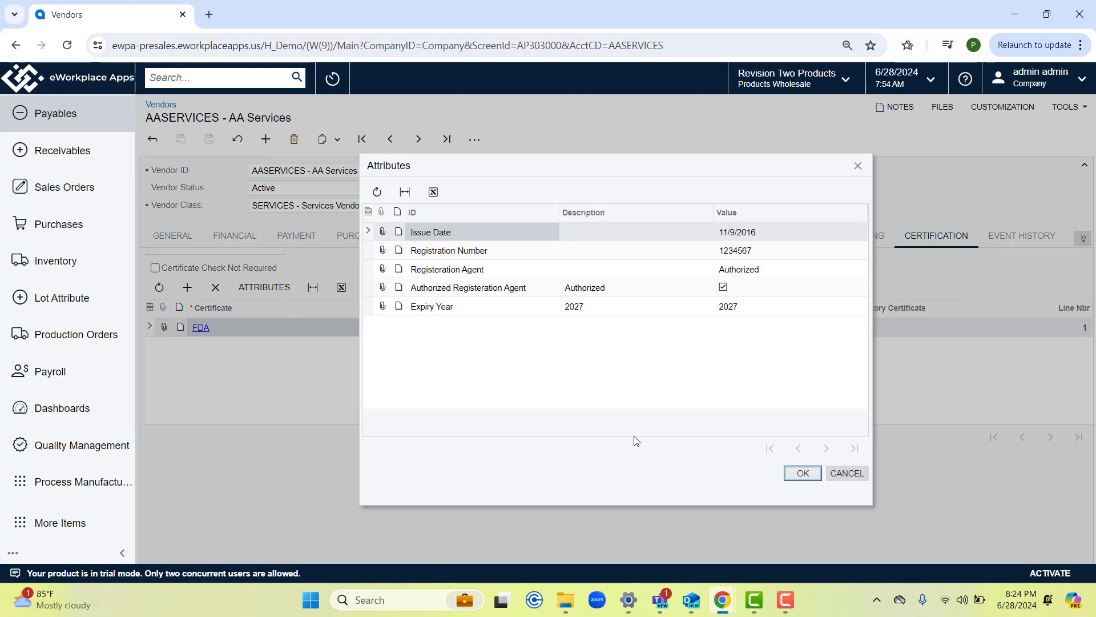
click(802, 474)
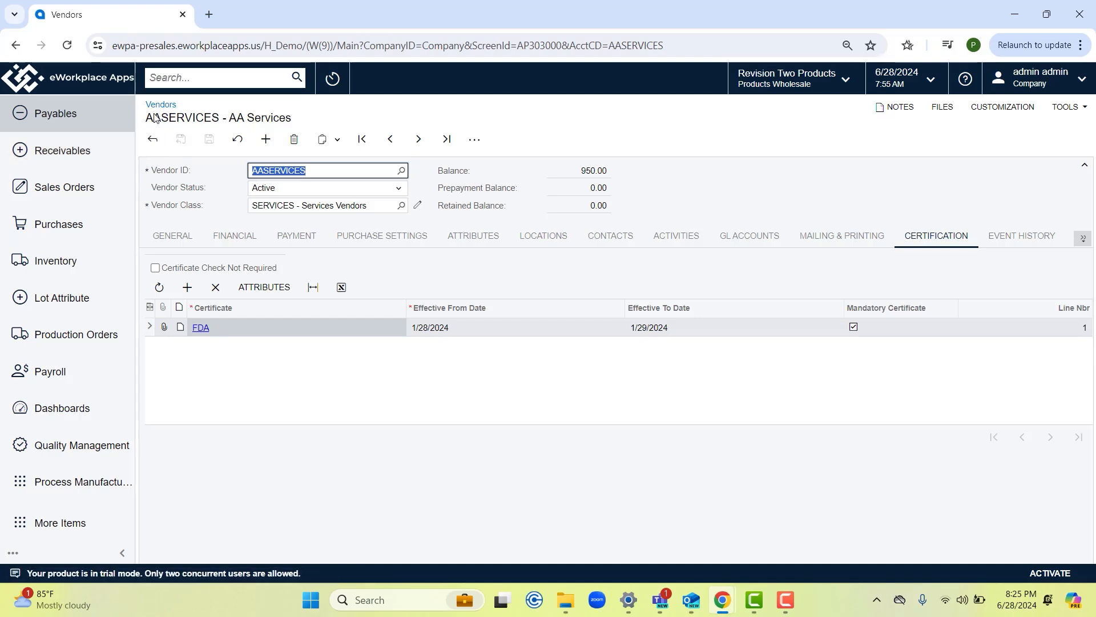
Search for the Item Classes screen and open the FOOD item class
click(177, 78)
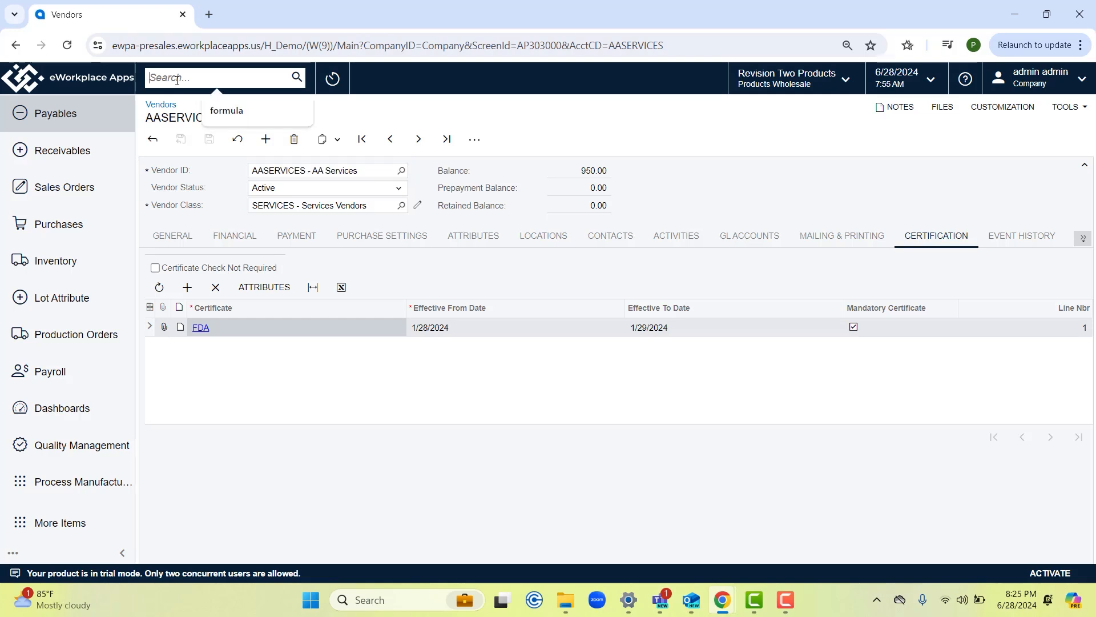
text(item )
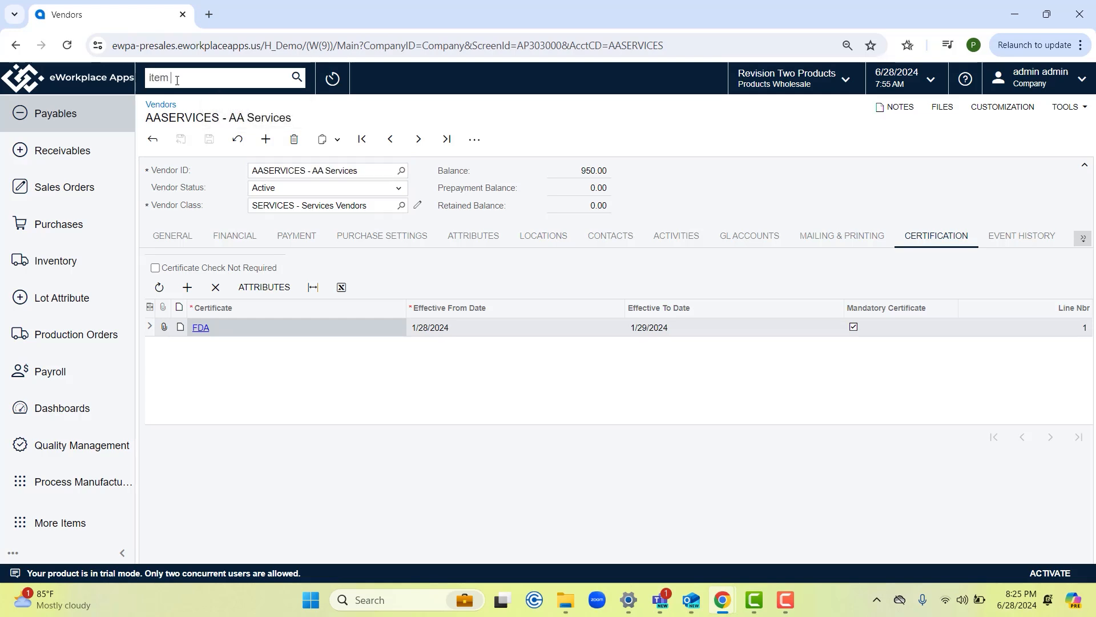
text(crlasses)
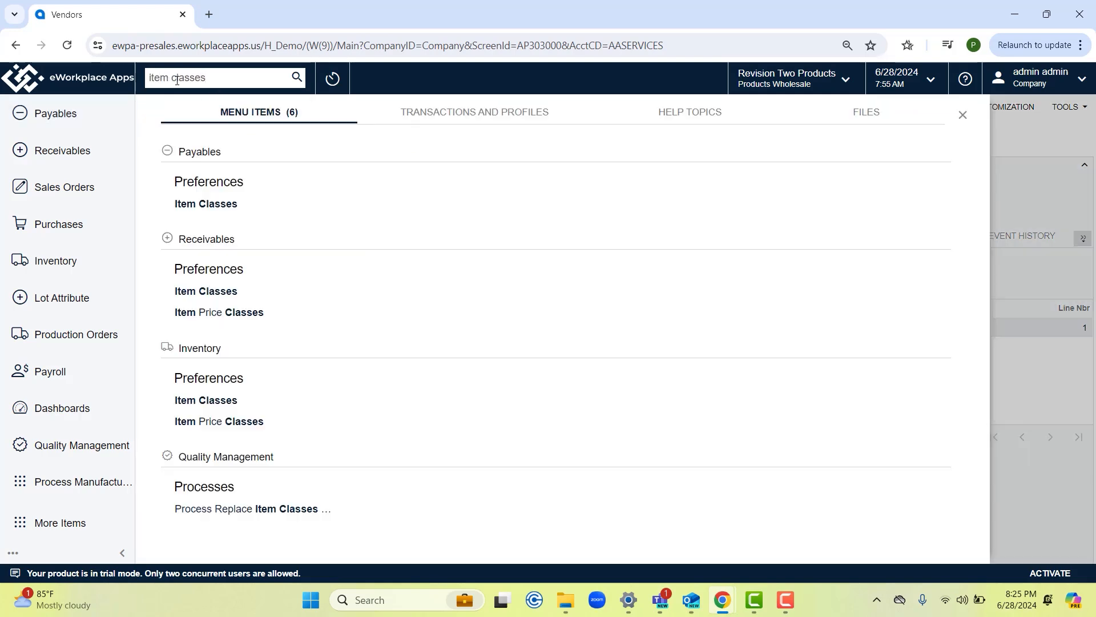
click(213, 204)
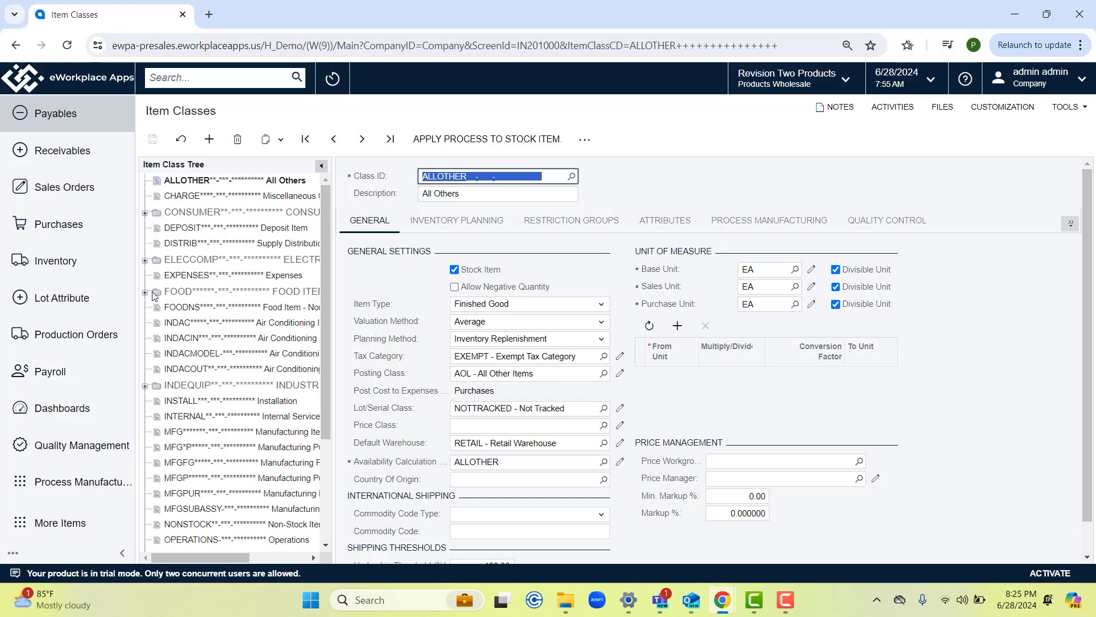
click(181, 296)
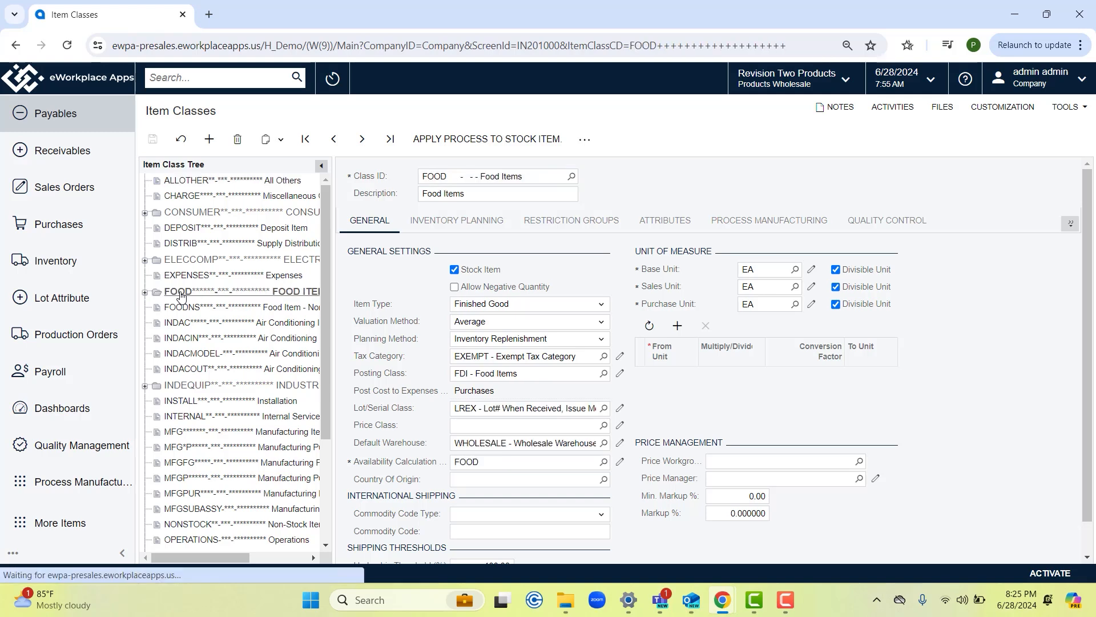
Enable Certificate Required in the FOOD class's certification settings and add FDA as a mandatory certificate
click(1069, 223)
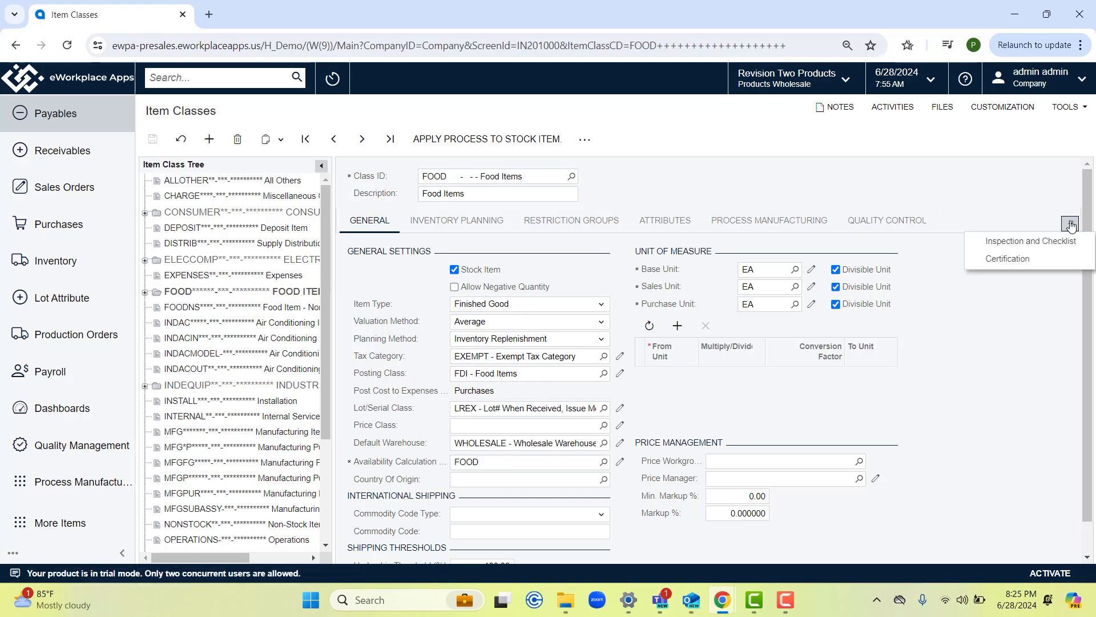
click(1036, 259)
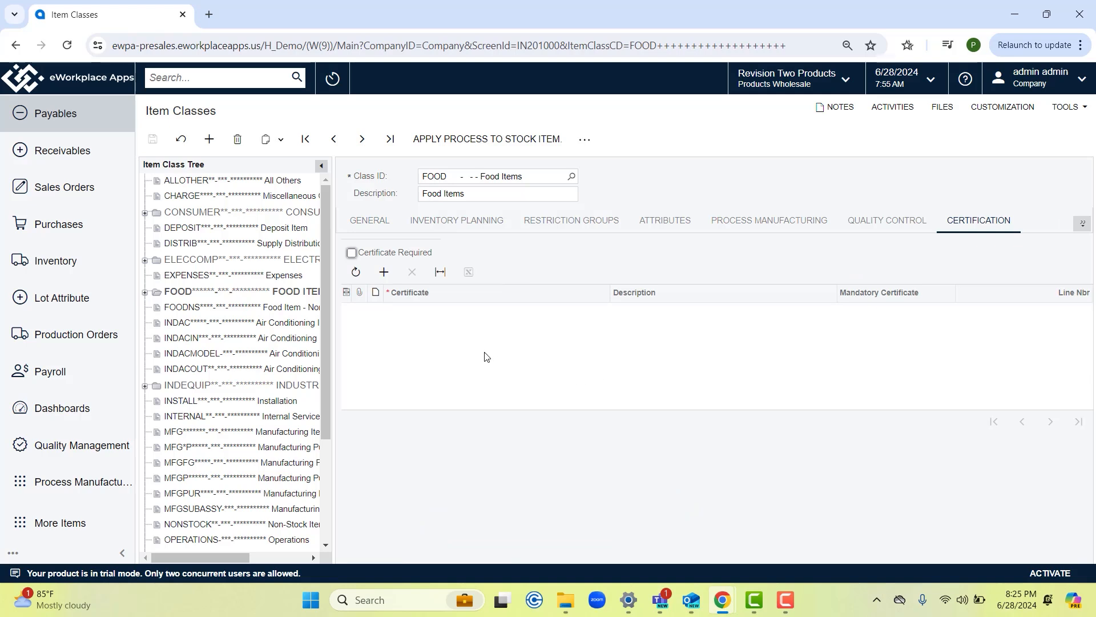
click(352, 253)
click(384, 272)
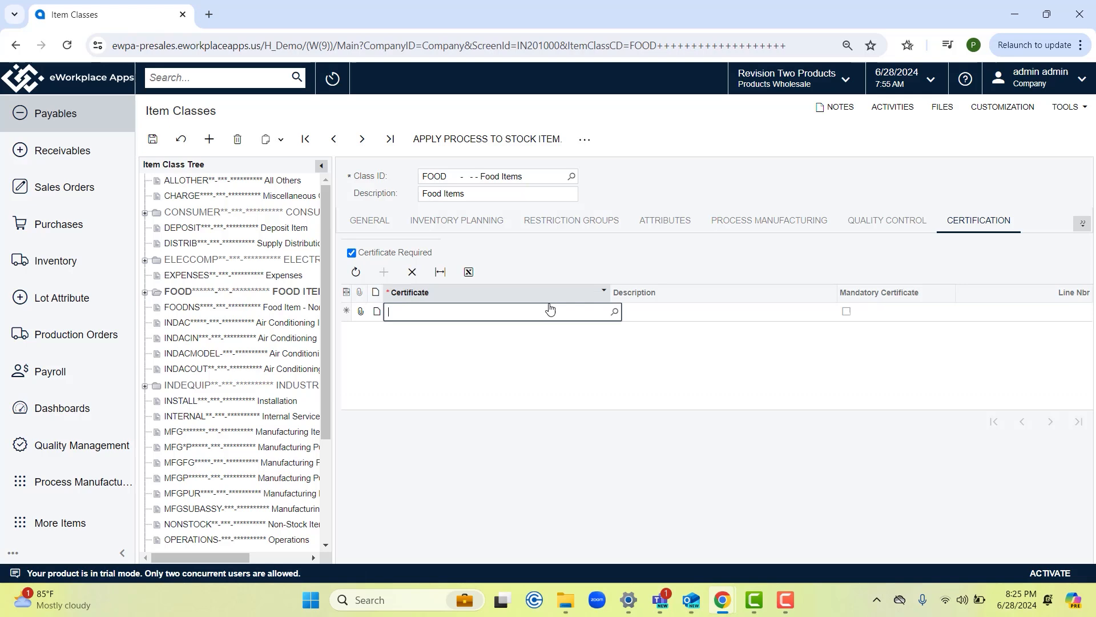
click(614, 311)
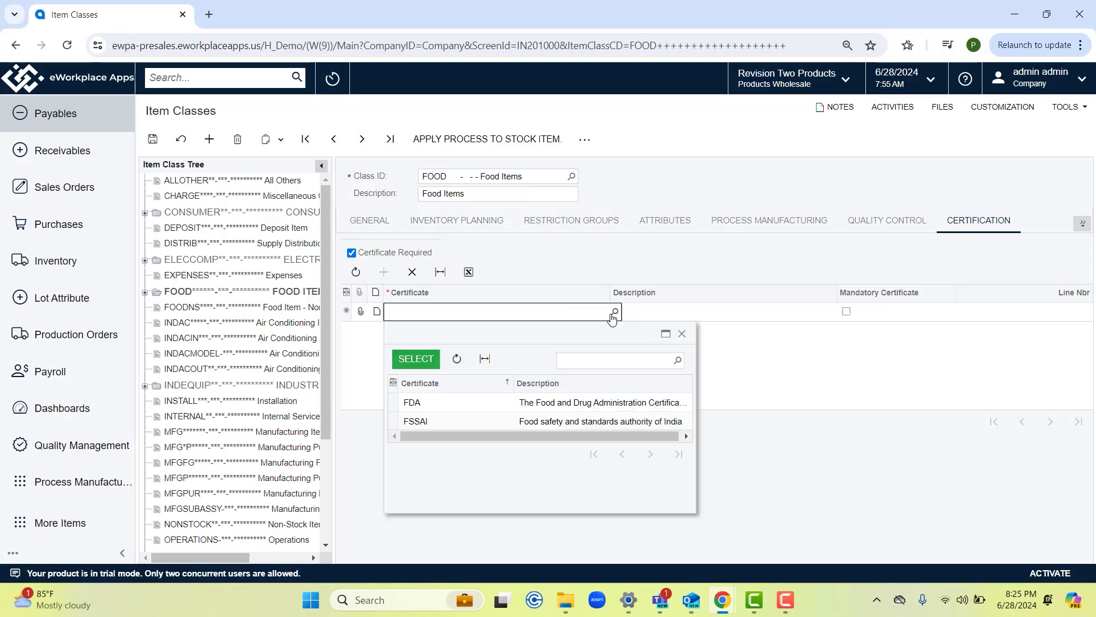
double_click(465, 397)
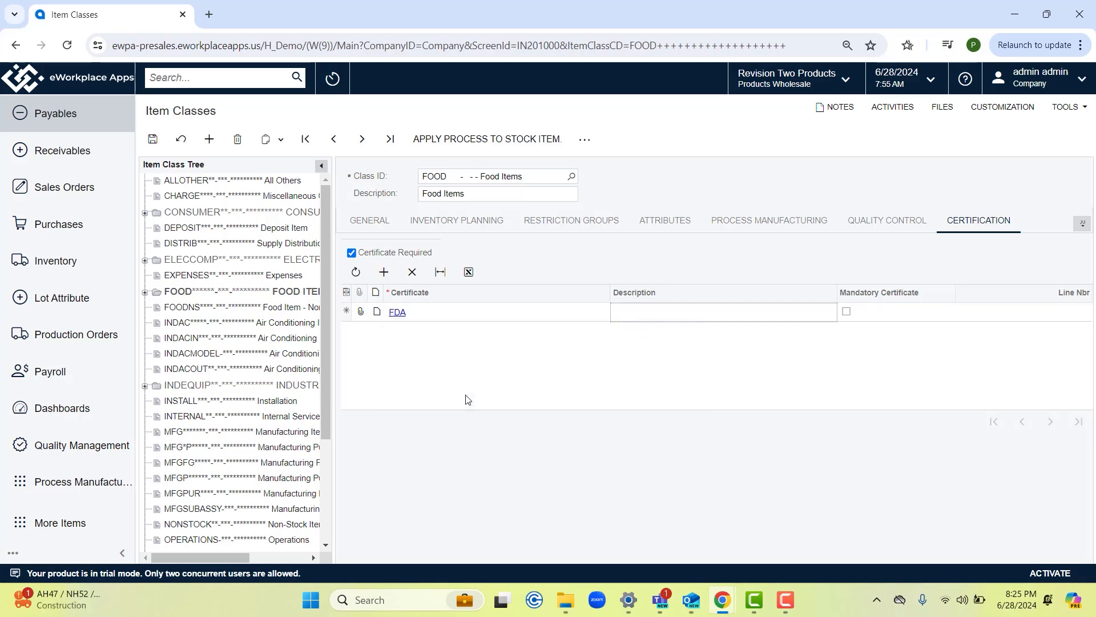
click(846, 311)
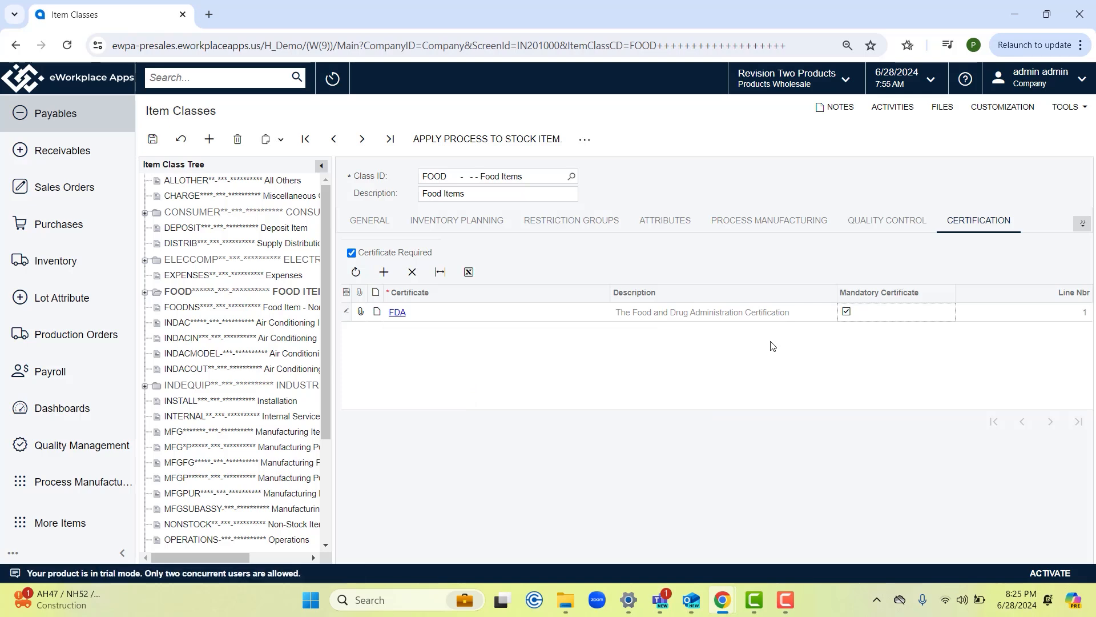
Open the 300-PKGFOODS subclass under FOOD and examine its certification settings and the available additional actions
click(145, 292)
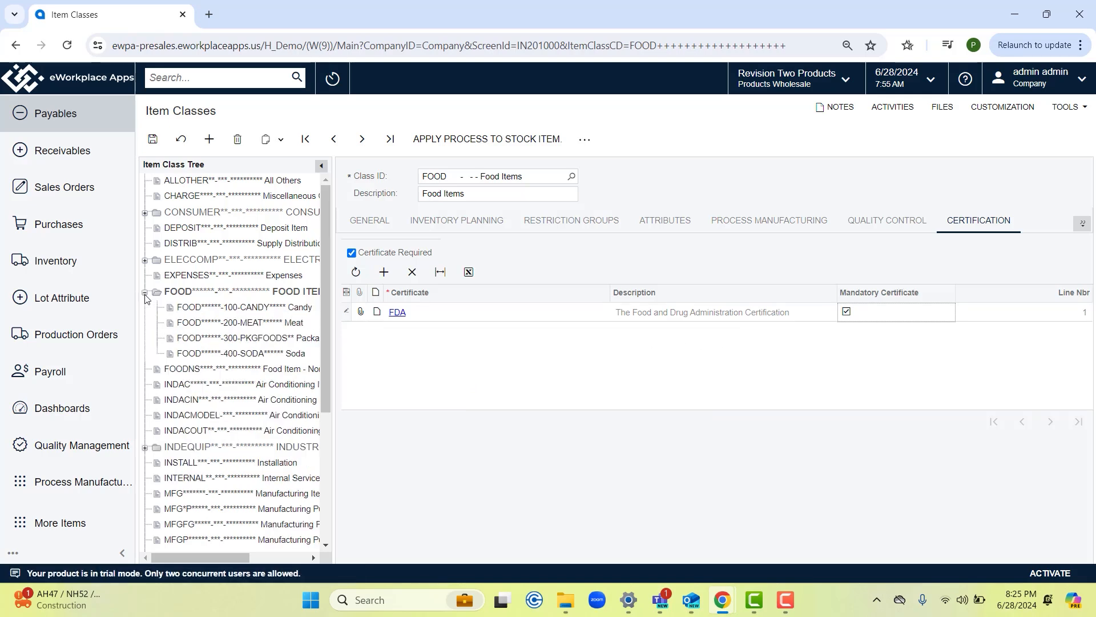
click(222, 339)
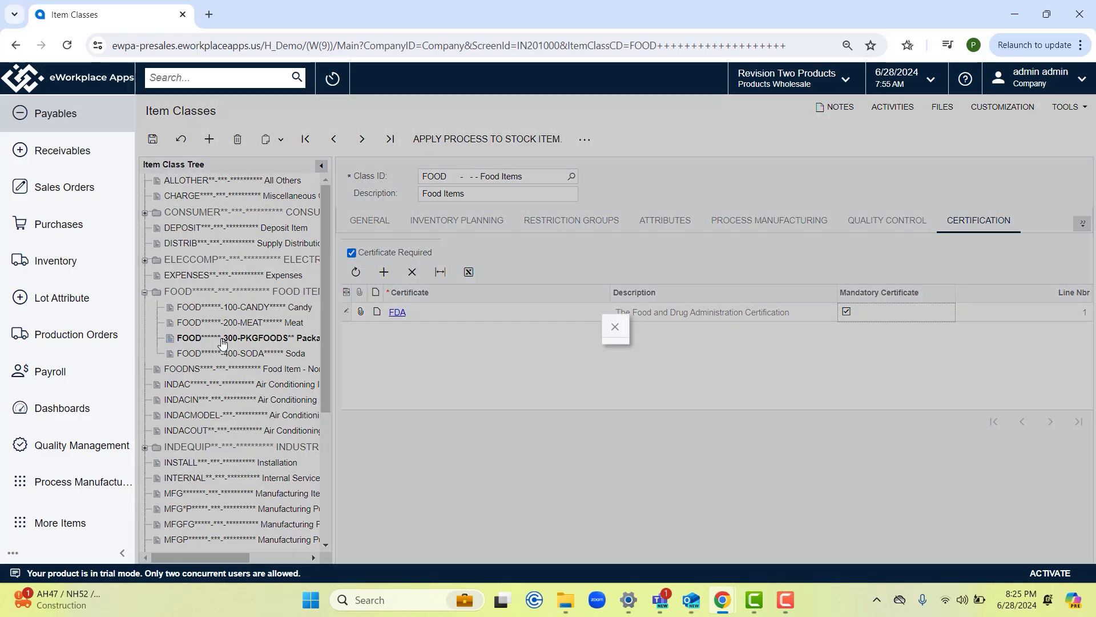
click(623, 355)
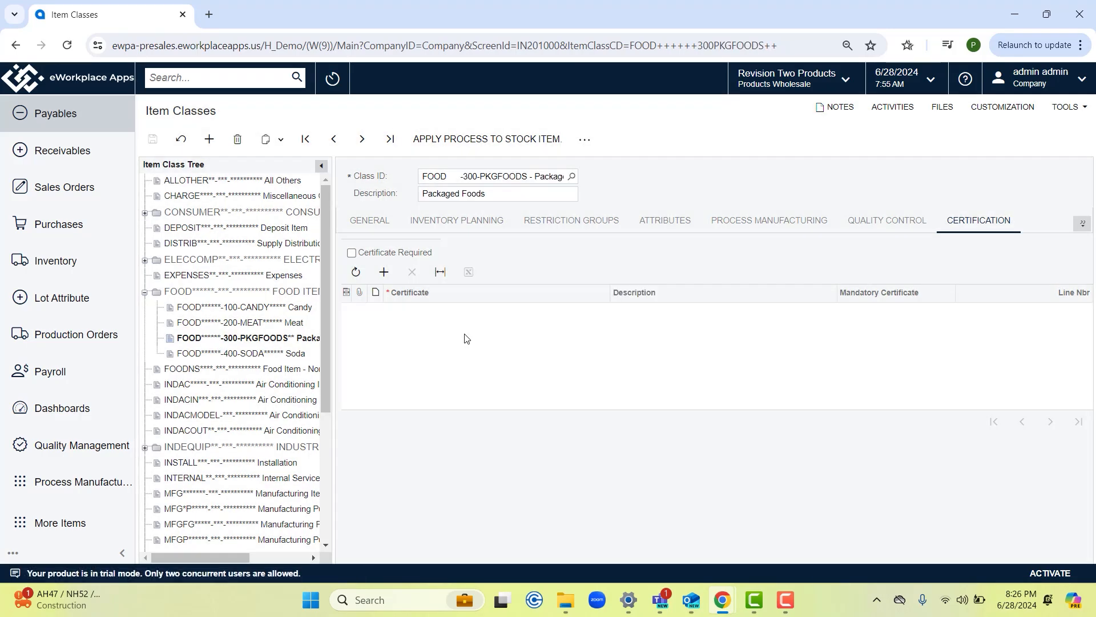
click(585, 139)
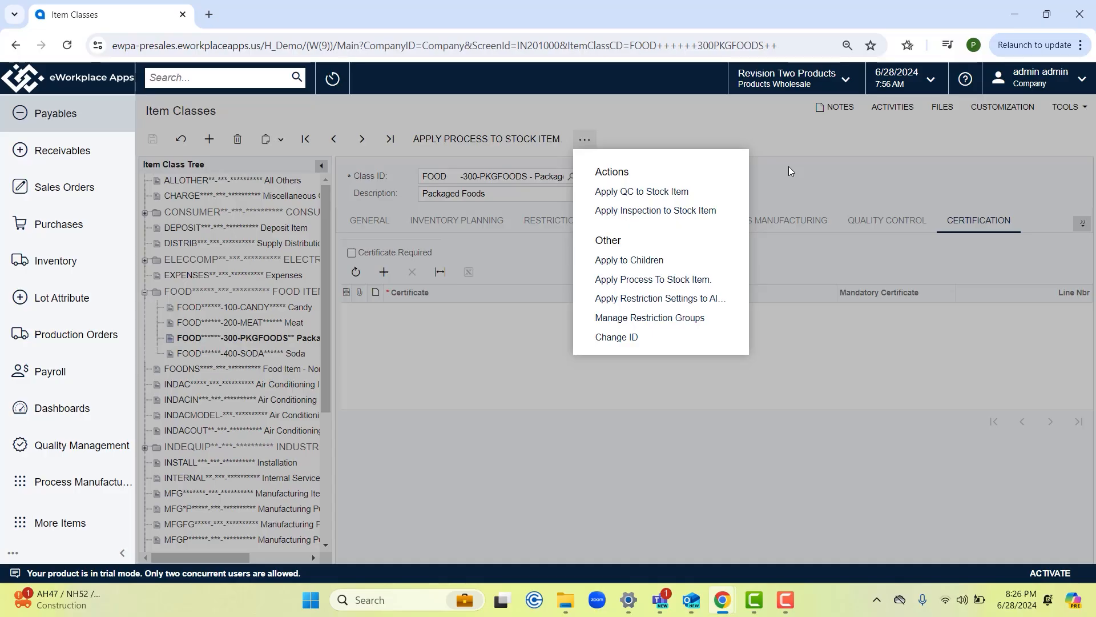
click(789, 166)
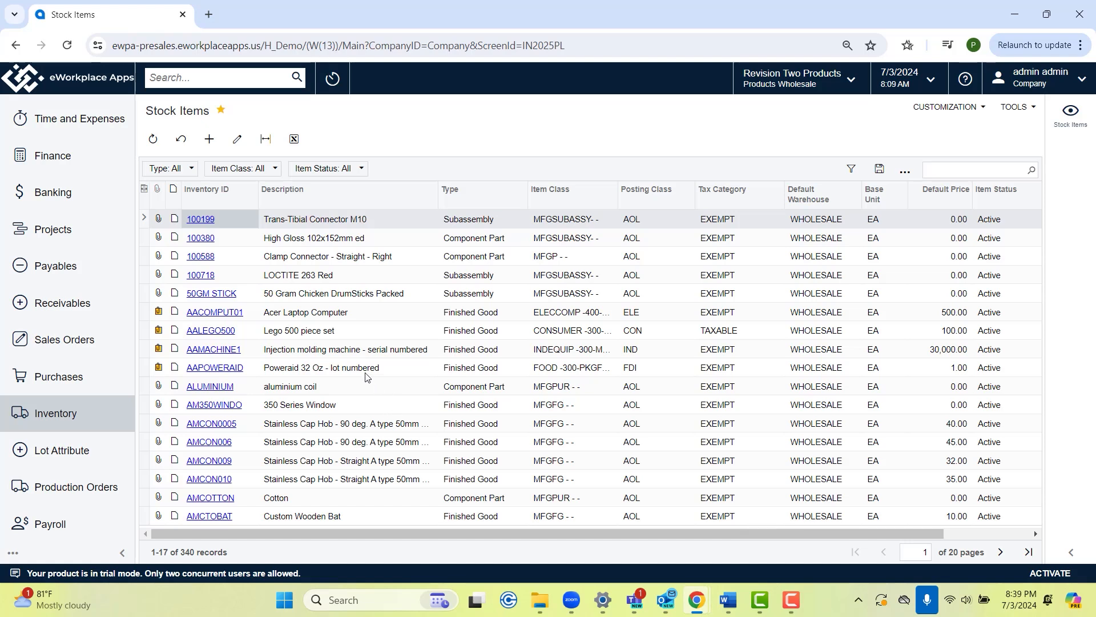
Open stock item 100199 and examine its certification settings
click(207, 225)
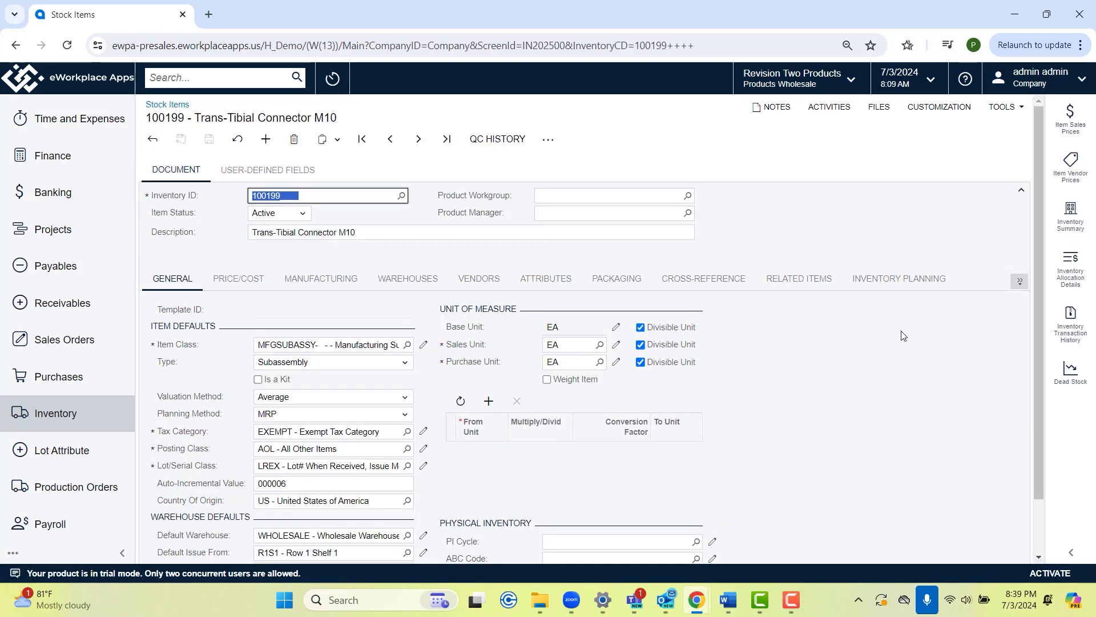
click(1020, 281)
click(962, 424)
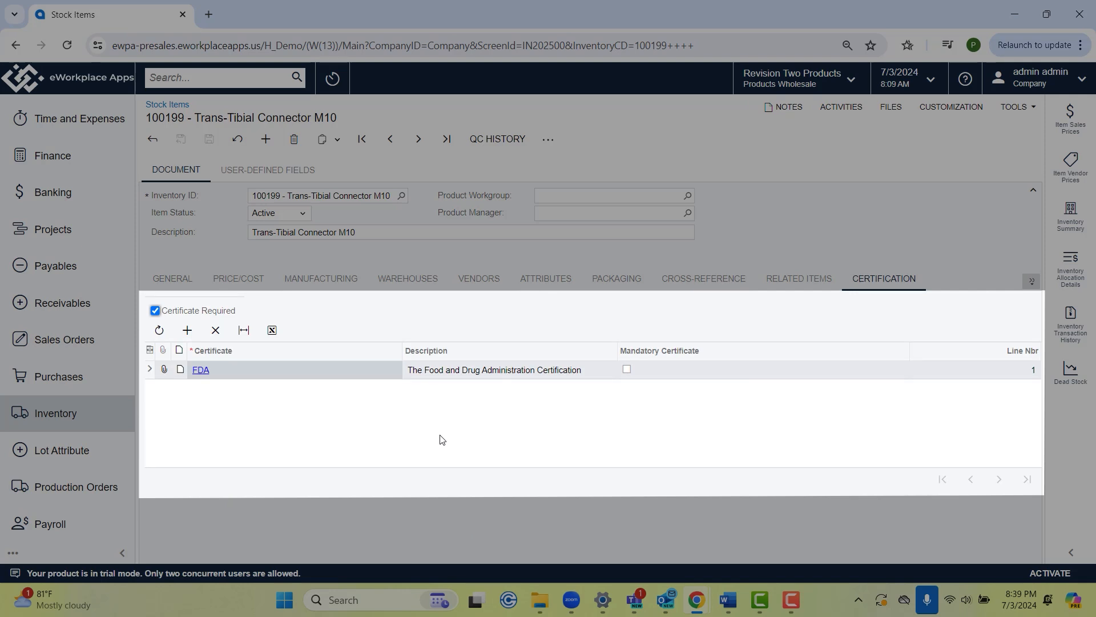
click(794, 611)
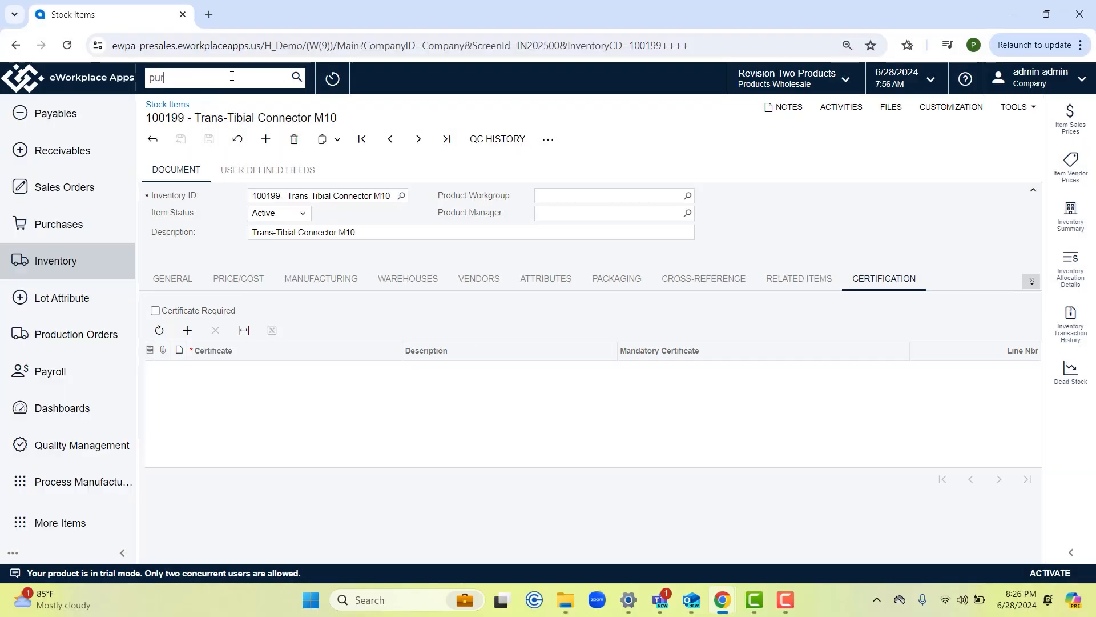
Search for the Purchase Orders screen and start a new Normal purchase order for vendor AASERVICES
text(rchase ord)
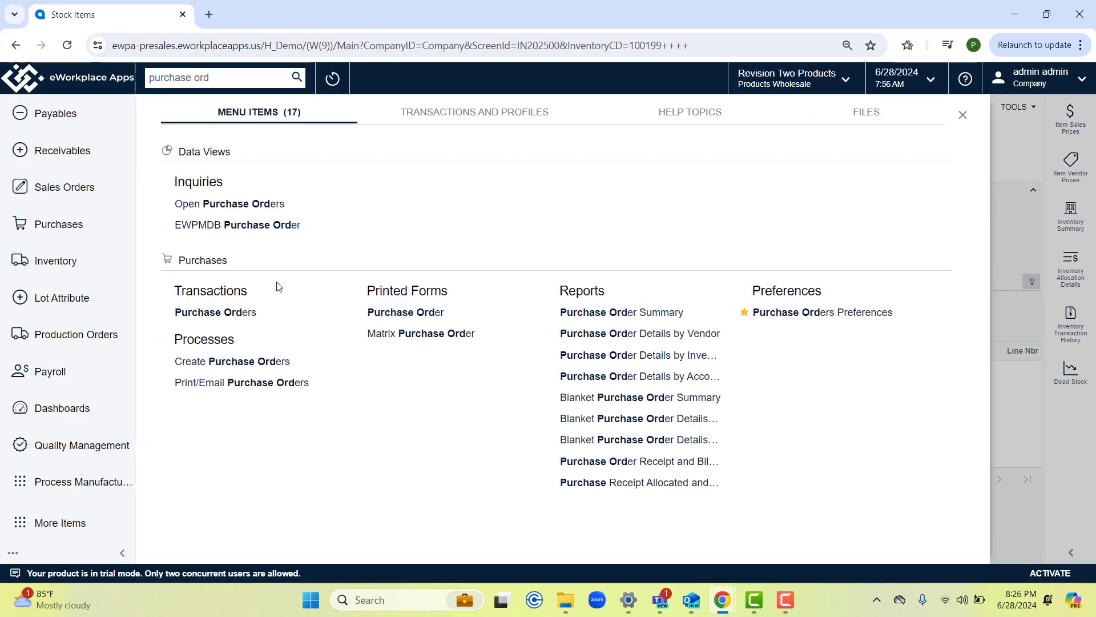
click(212, 314)
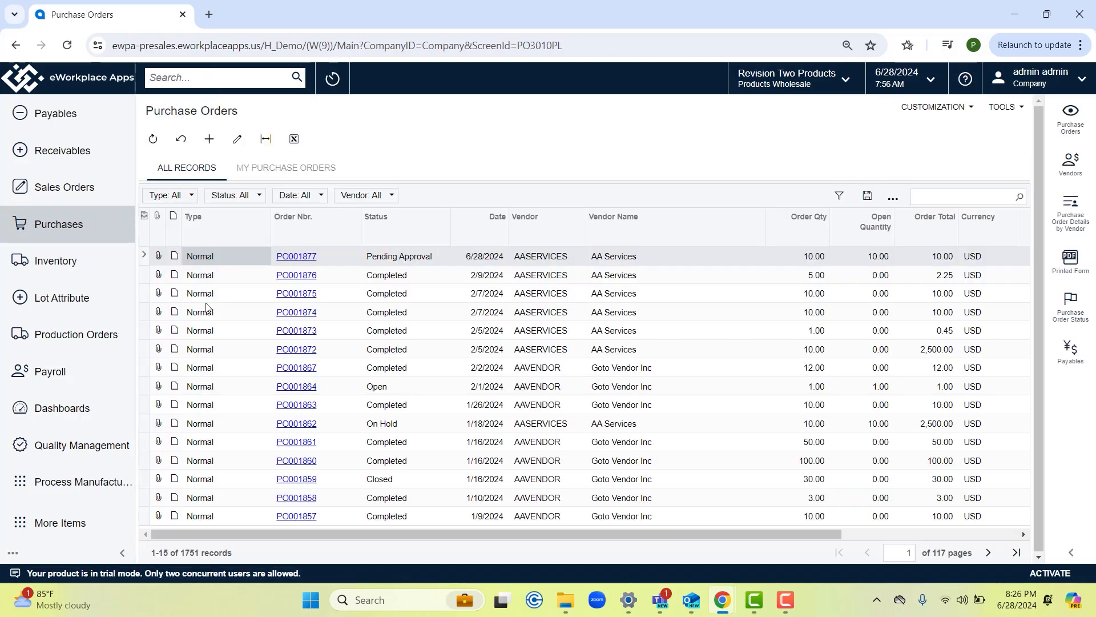
click(211, 140)
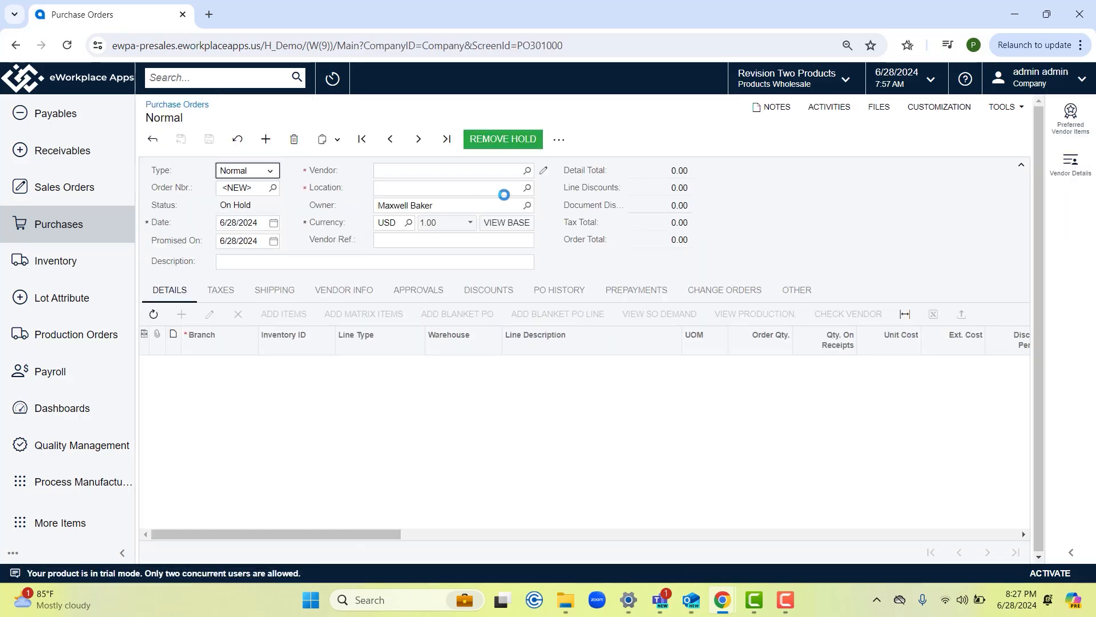
right_click(524, 171)
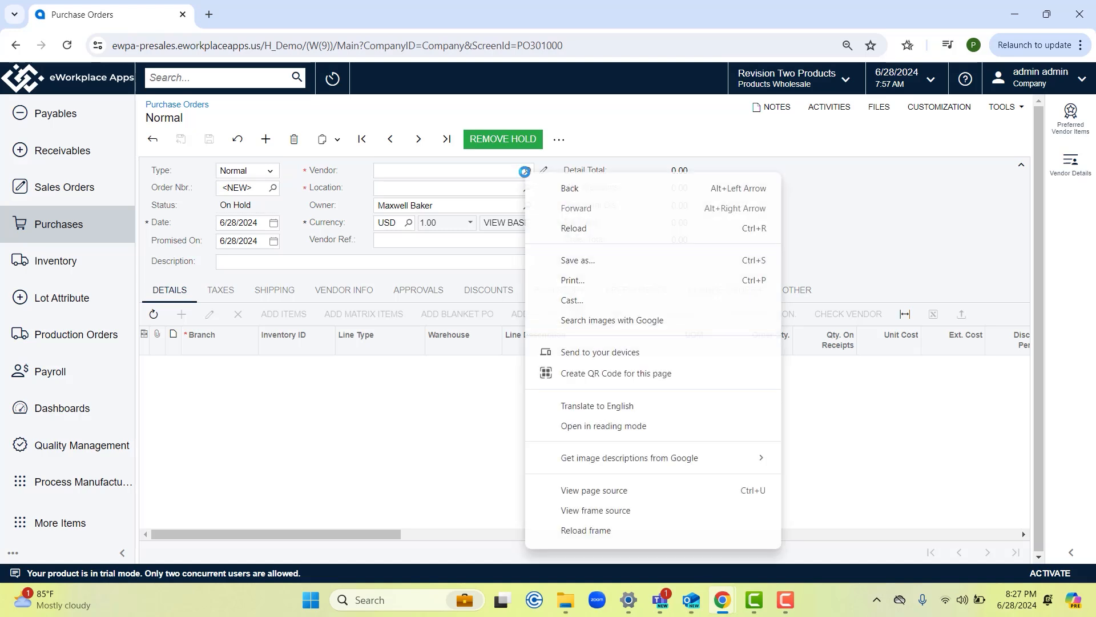
click(432, 270)
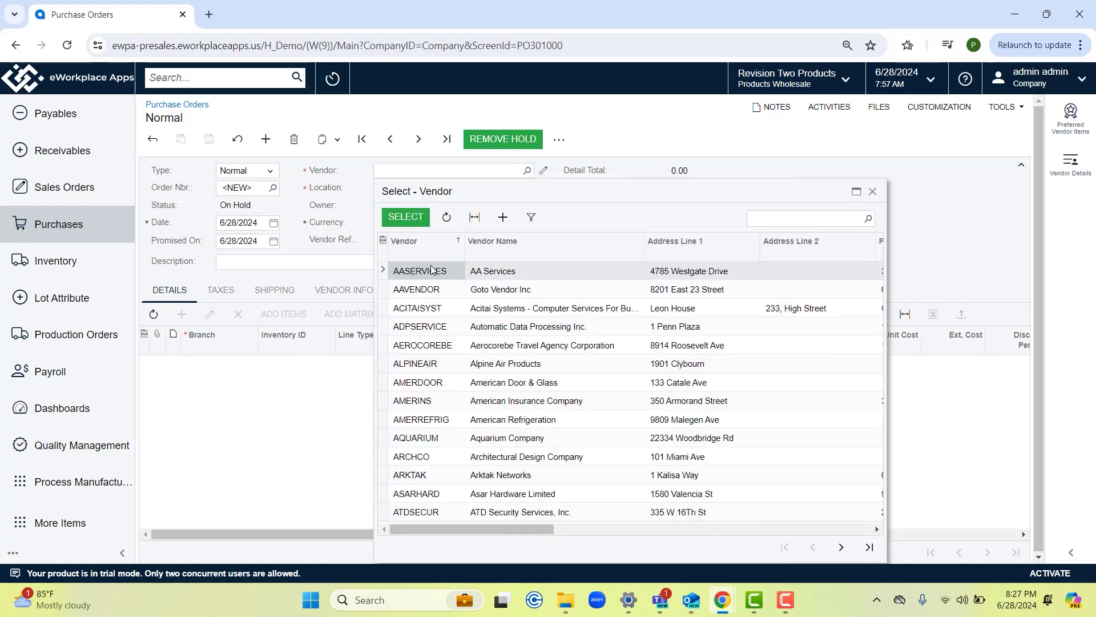
click(409, 219)
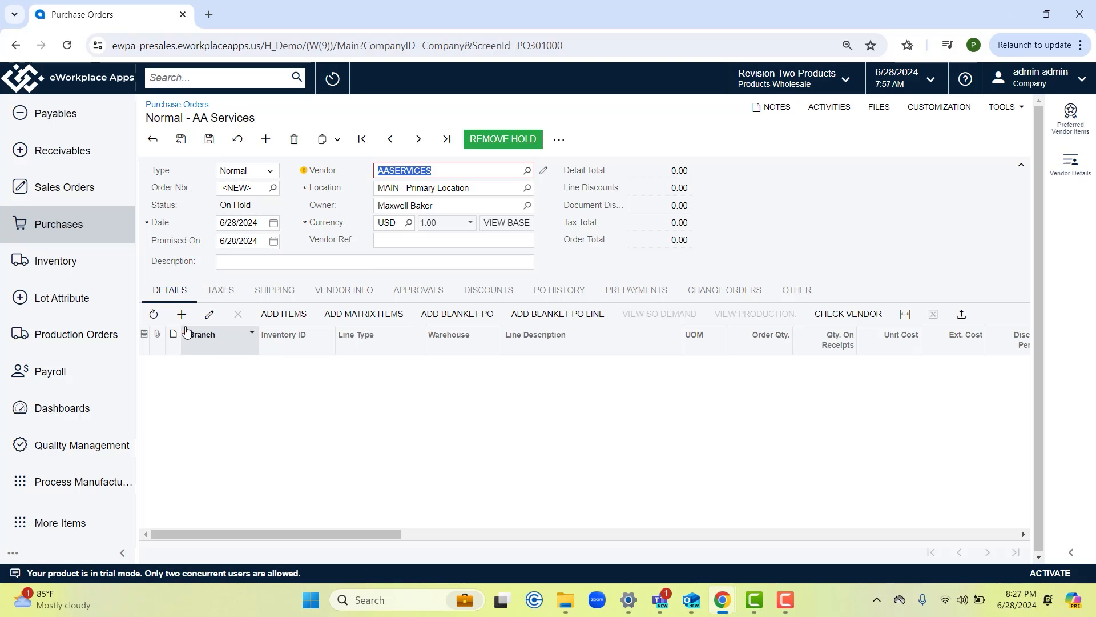
Add an order line for inventory item 100199 with an order quantity of 5 and save the purchase order
click(180, 316)
click(320, 365)
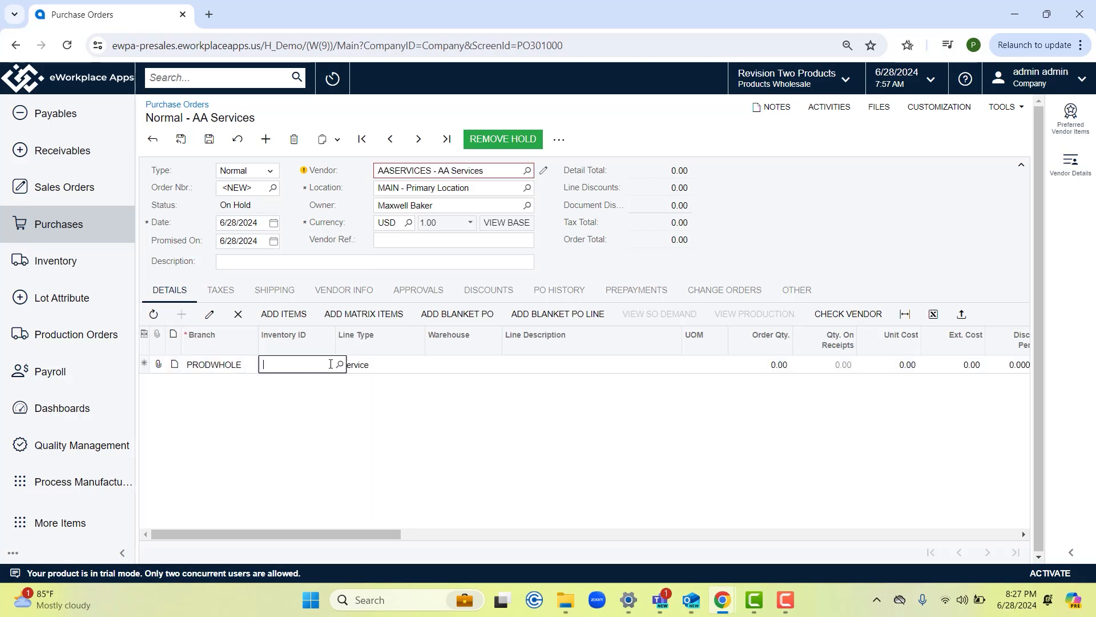
click(339, 364)
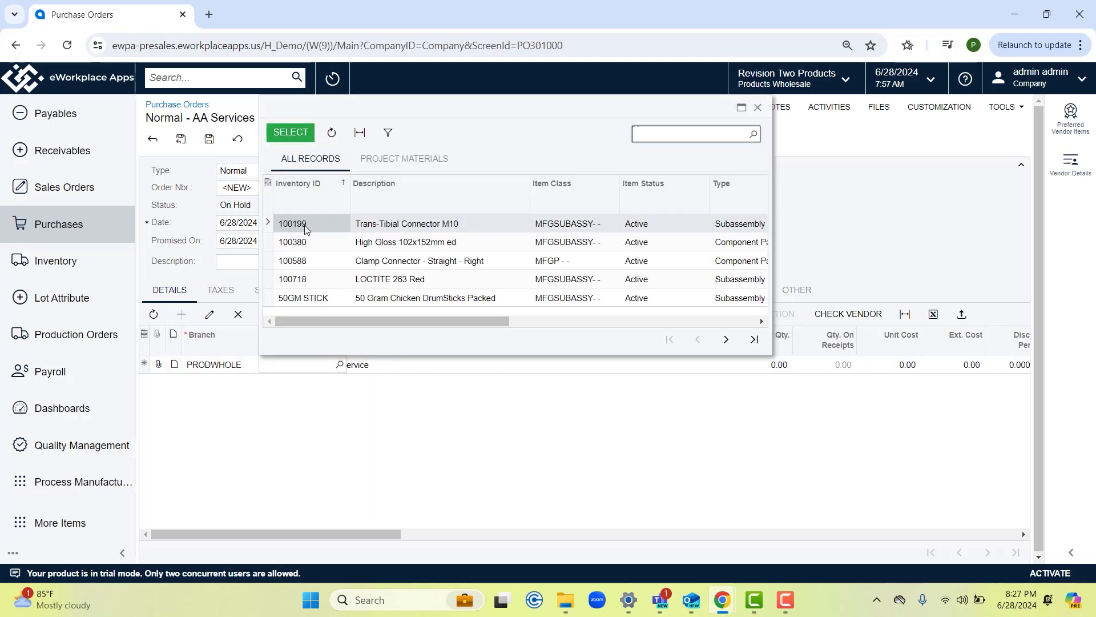
click(290, 133)
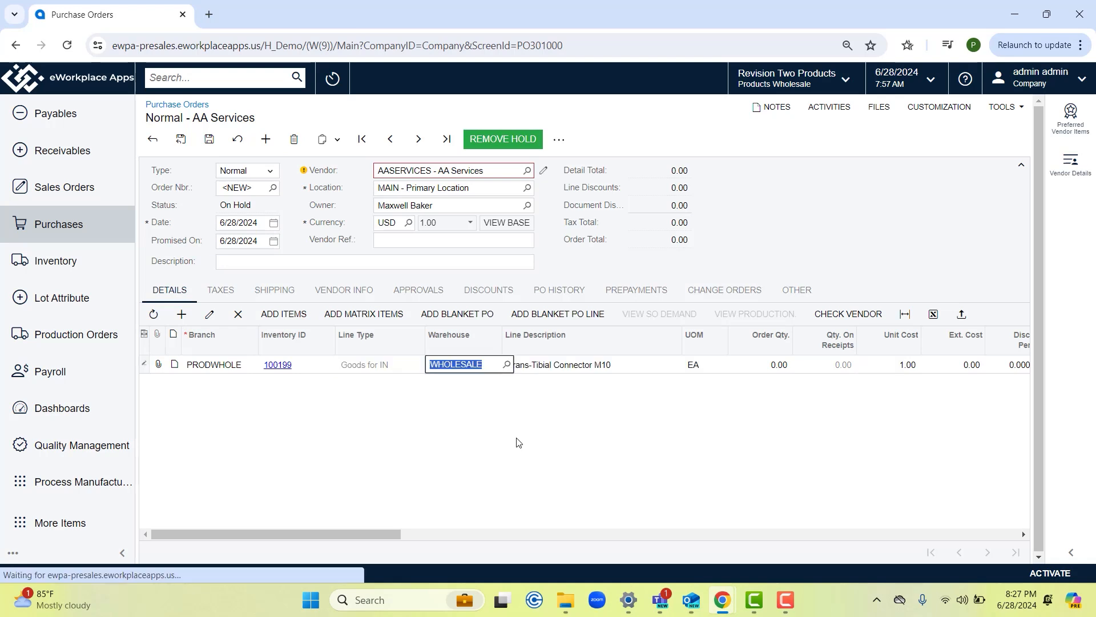
click(766, 365)
text(5)
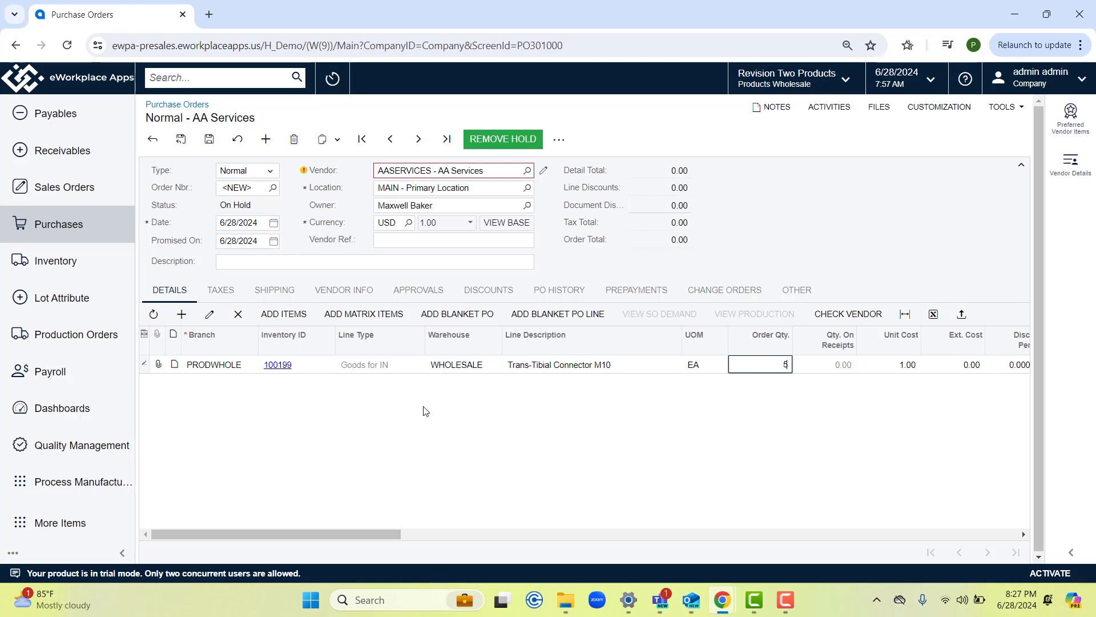
click(211, 140)
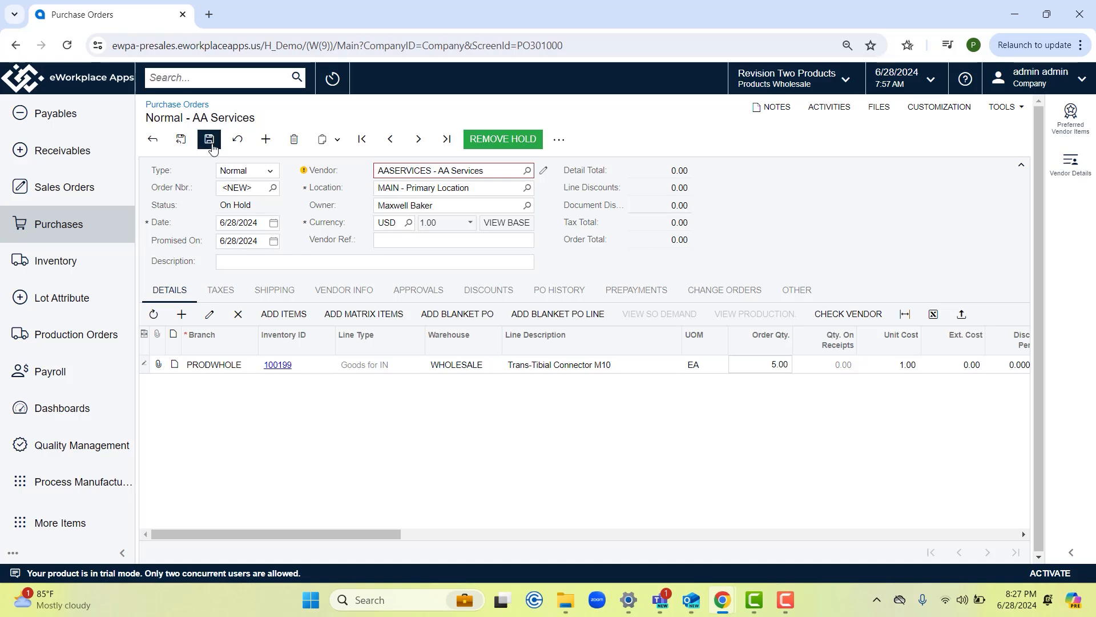
Try to remove the hold from the saved purchase order for vendor AASERVICES
click(514, 144)
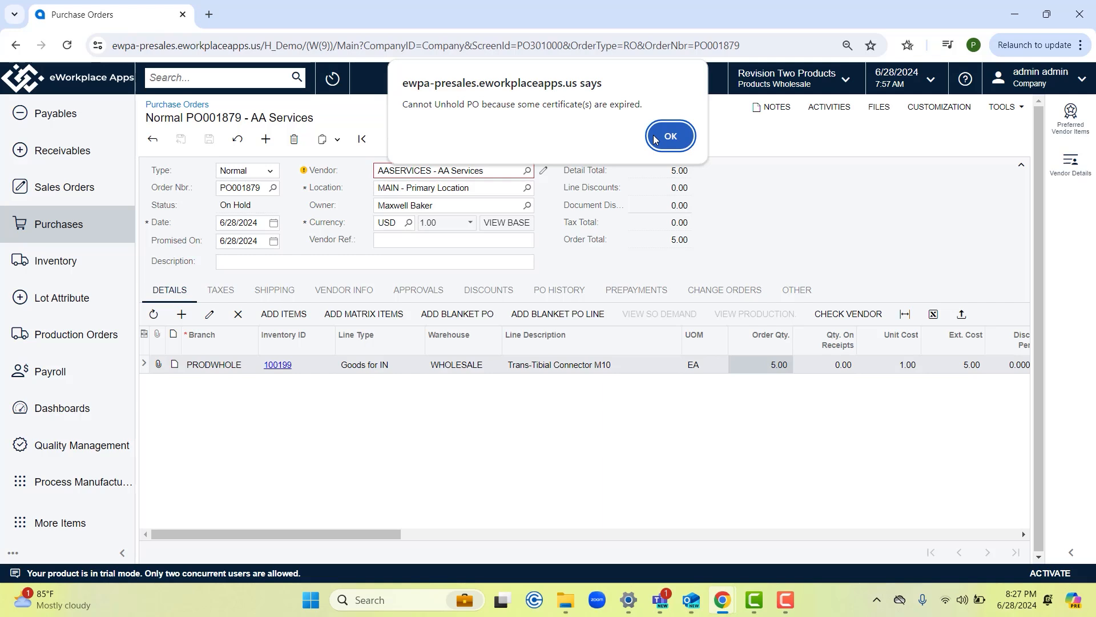
click(655, 139)
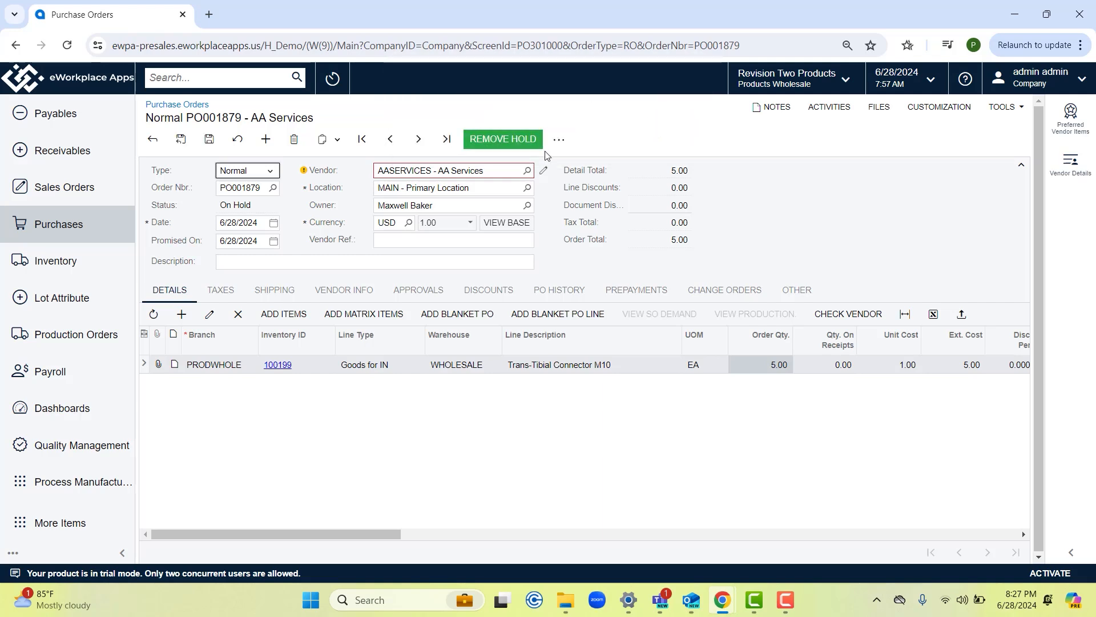
Search for "purchase order" and open the Purchase Orders Preferences screen
click(231, 80)
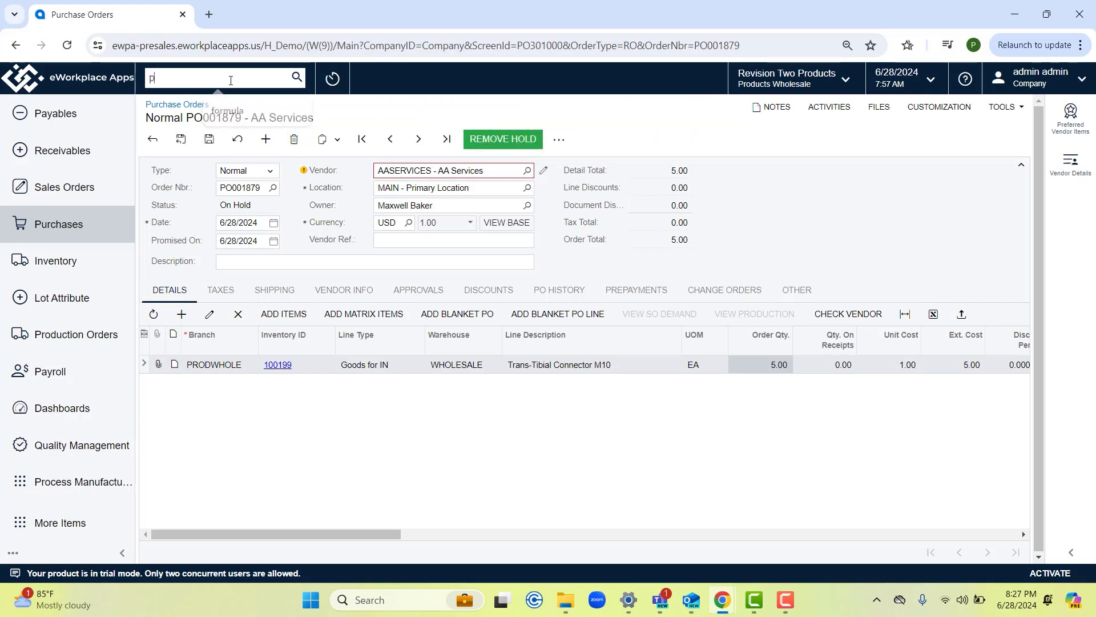
text(purchase order)
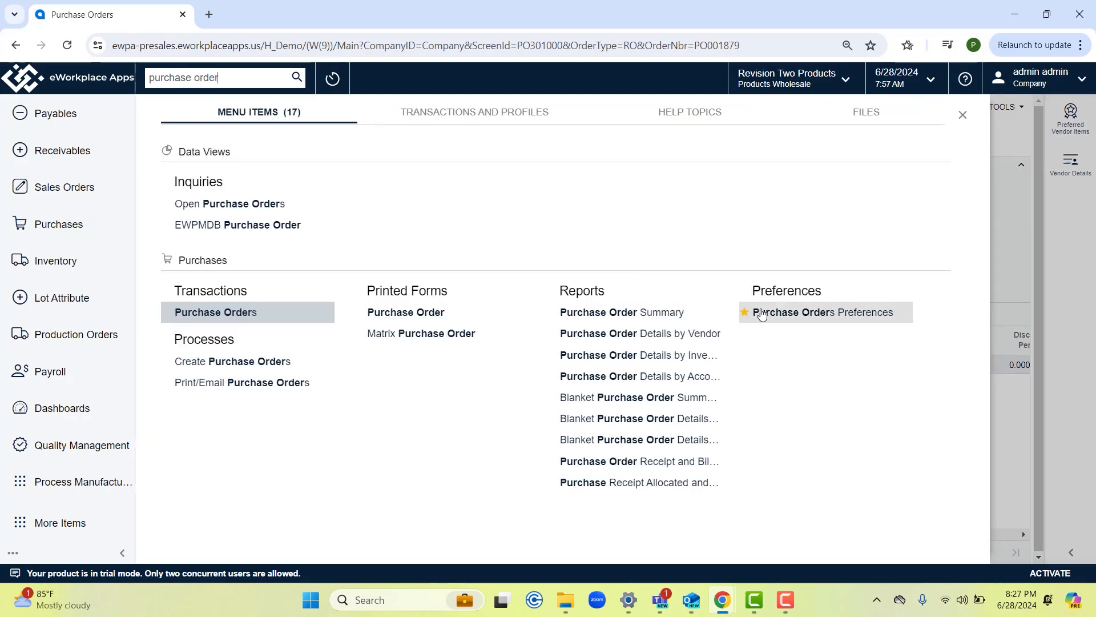
click(767, 316)
click(613, 138)
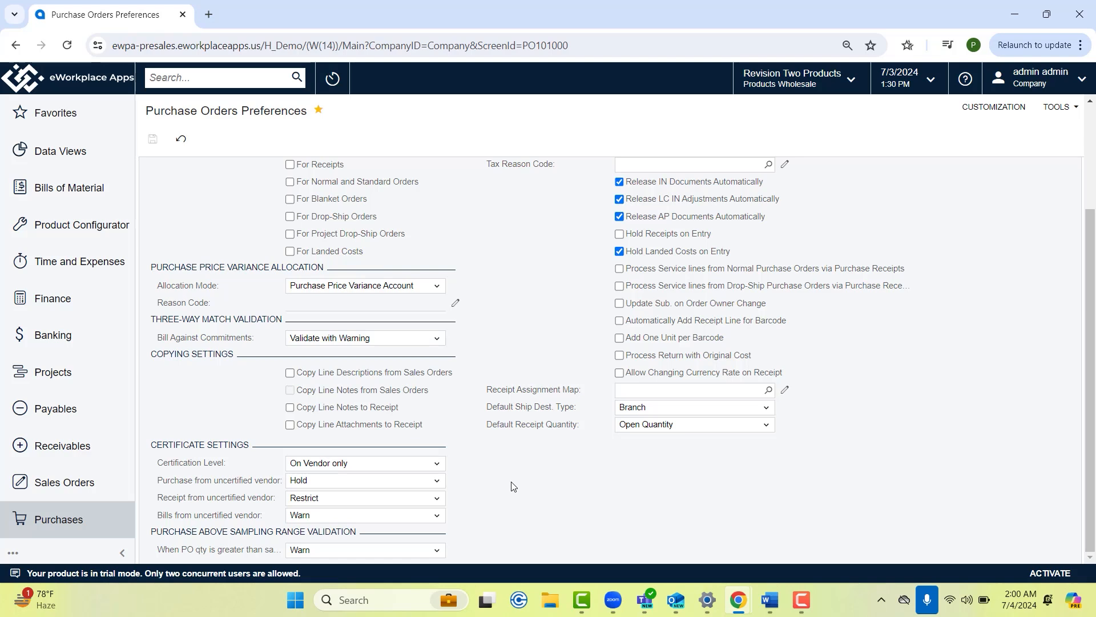
Examine the available options for Certification Level and Purchase from uncertified vendor in the certificate settings
click(437, 463)
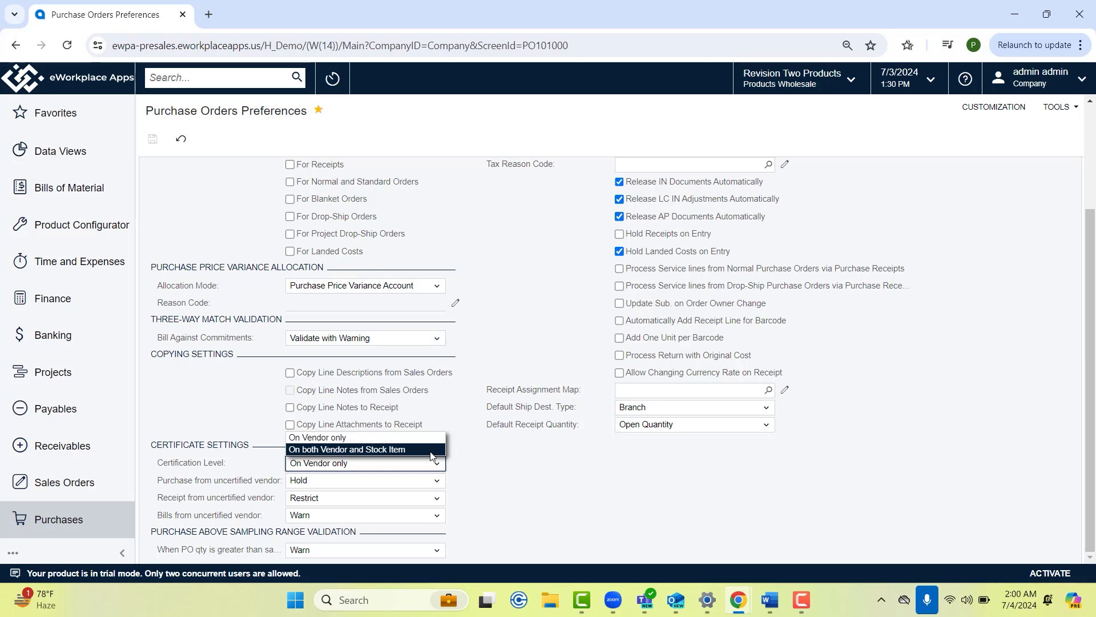
click(497, 468)
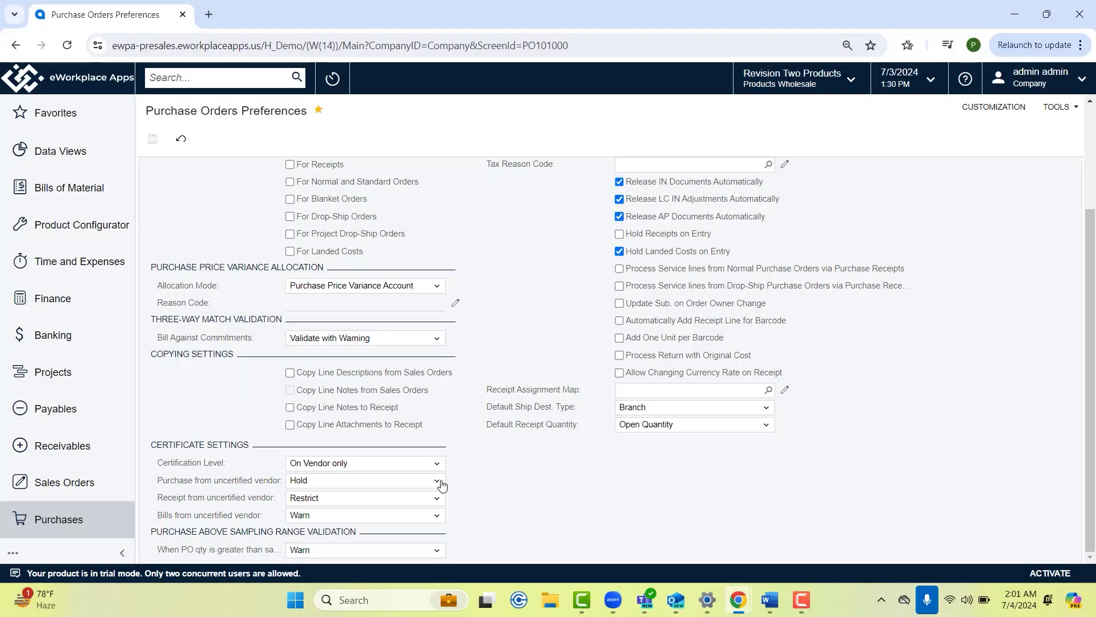
click(438, 480)
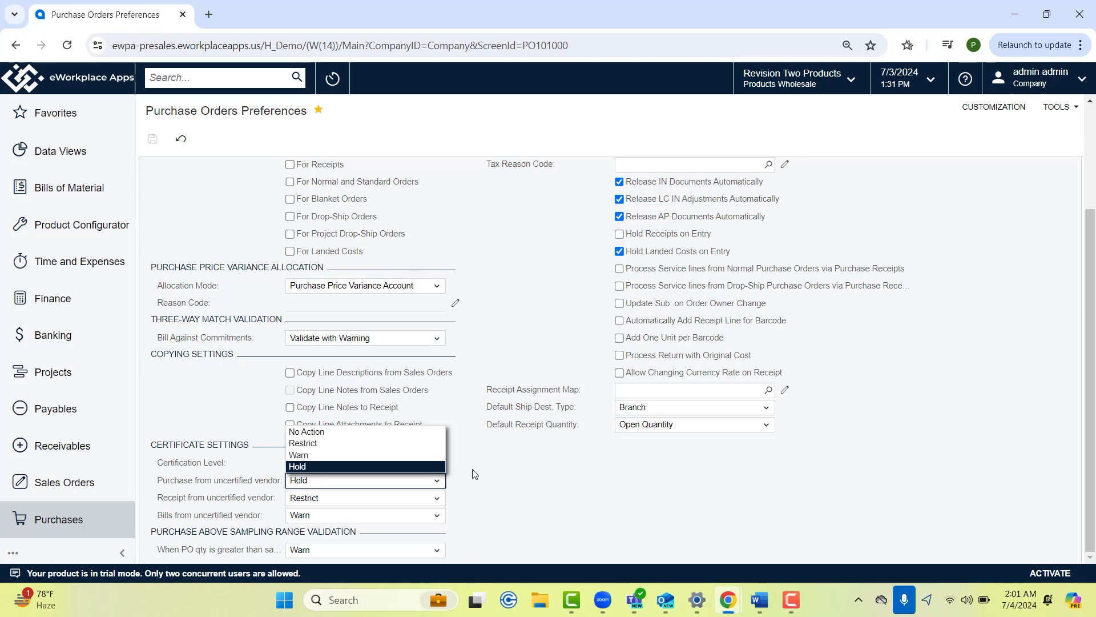
click(430, 466)
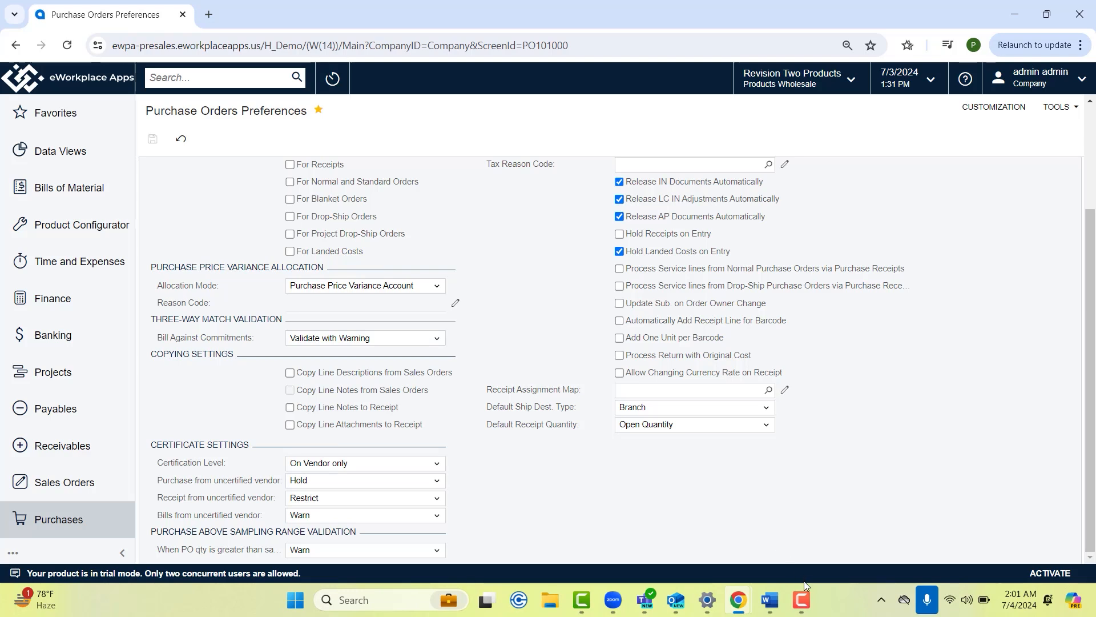
click(807, 600)
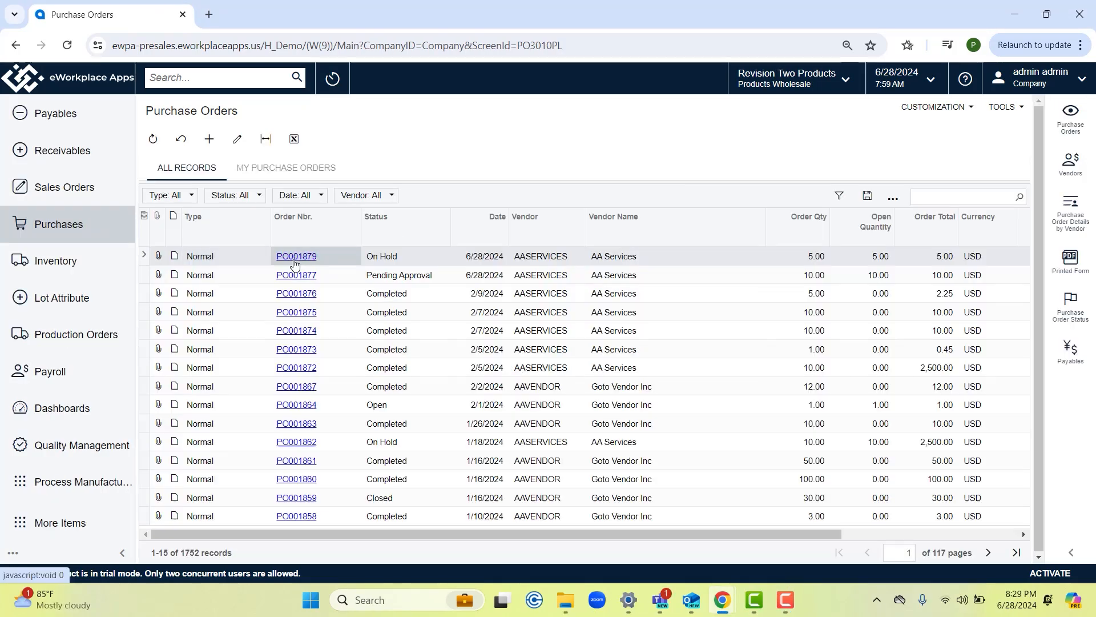
Open the on-hold AASERVICES purchase order dated 6/28/2024 and examine the vendor's certificates in its vendor information
click(293, 255)
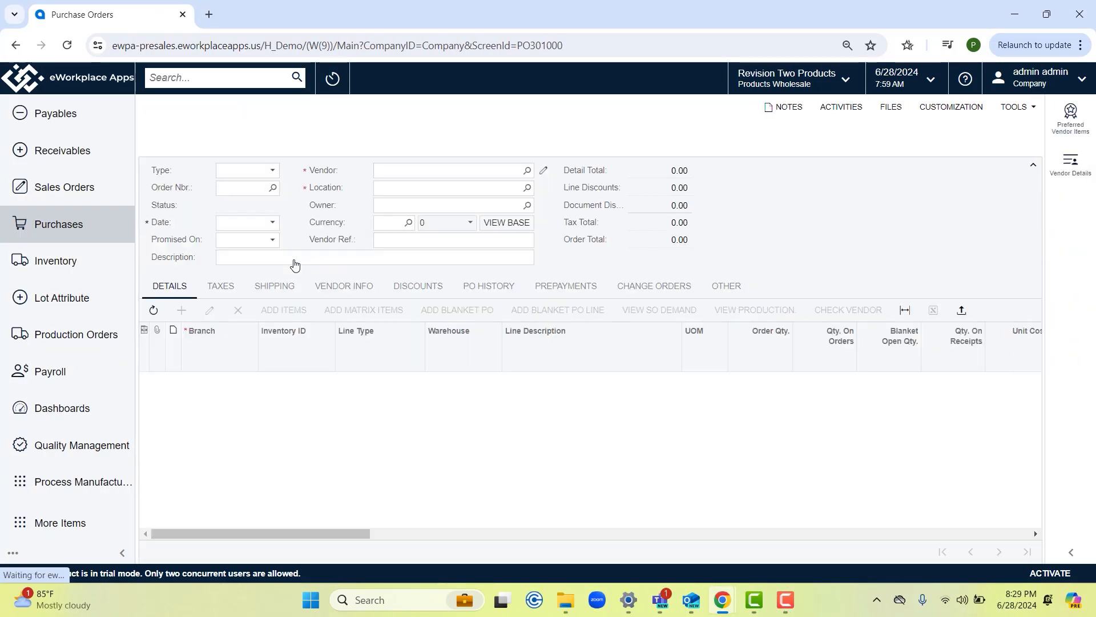
click(340, 287)
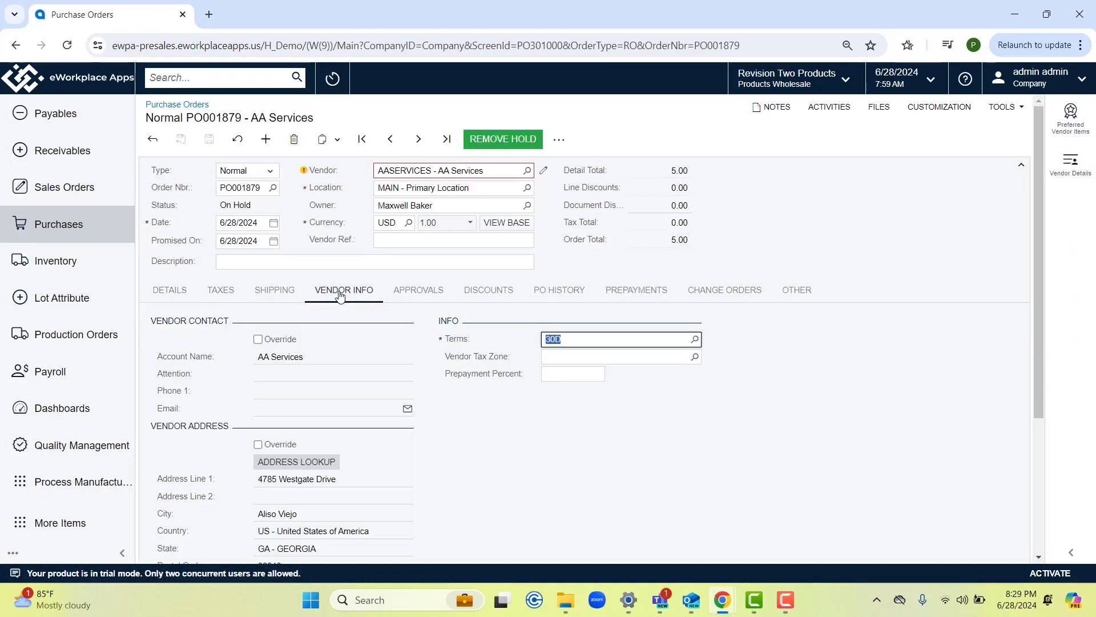
scroll(369, 430, down, 3)
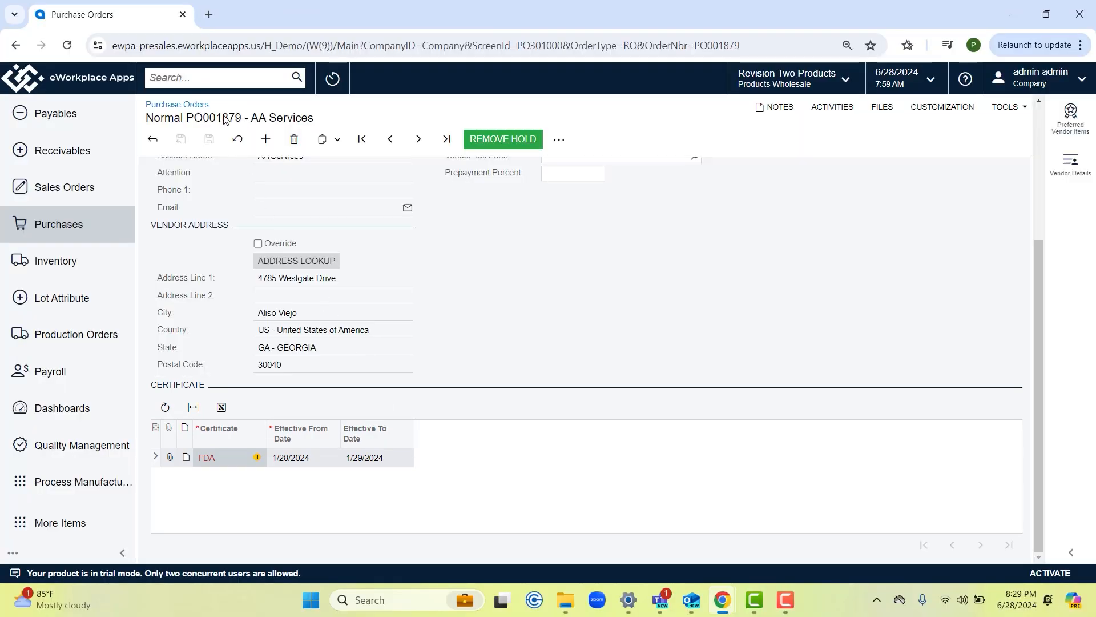
Search for "vendor cert" and open the matching vendor certificate screen
click(210, 77)
text(ve)
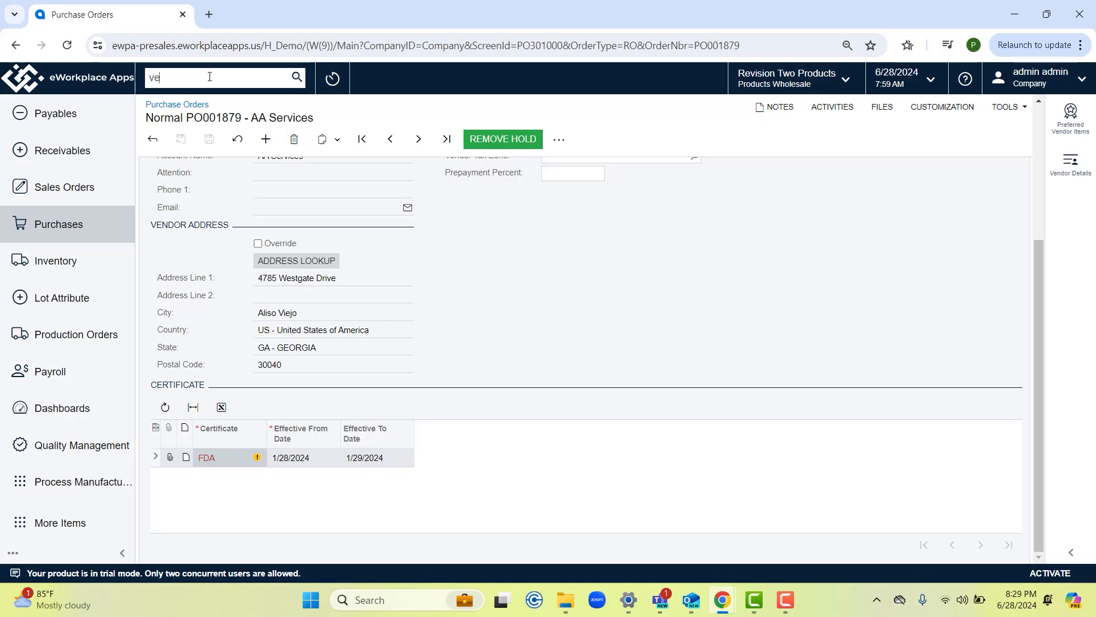
text(ndor cert)
click(218, 204)
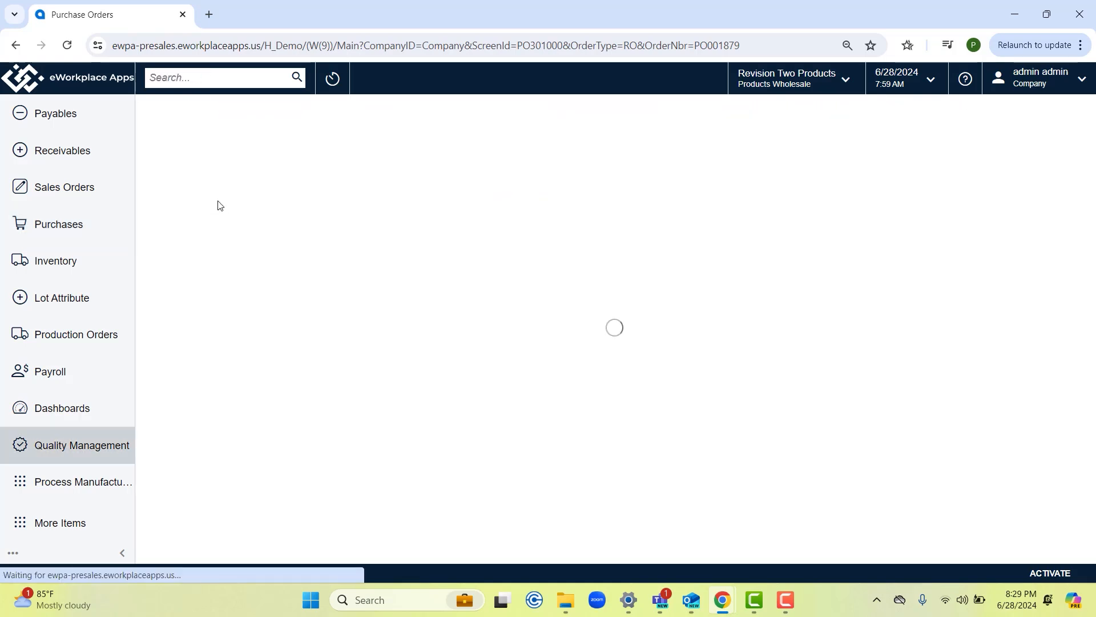